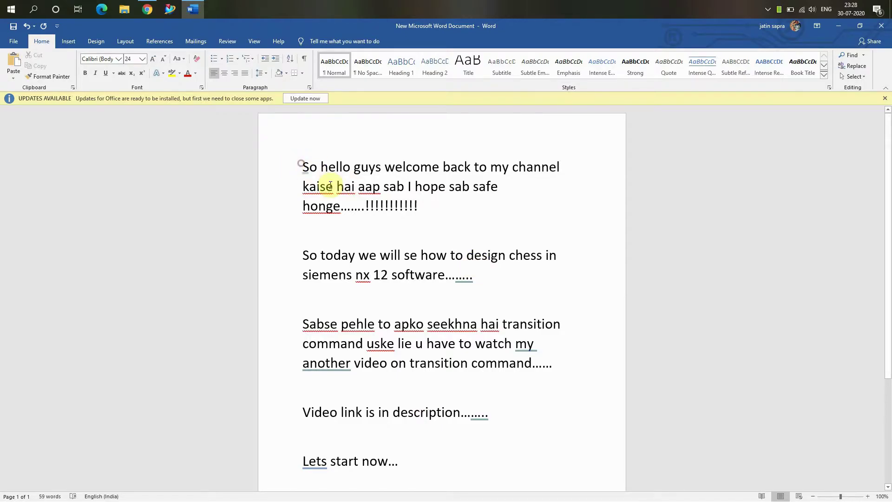
Read through the introductory notes on designing a chess board in Siemens NX 12, highlighting each paragraph in turn
{"action": "left_click_drag", "start_coordinate": [330, 185], "coordinate": [464, 217]}
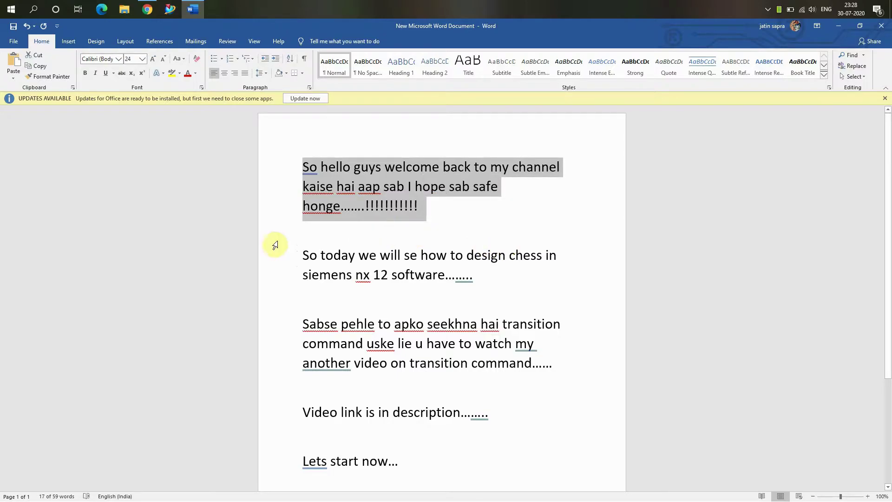
{"action": "left_click_drag", "start_coordinate": [314, 257], "coordinate": [464, 286]}
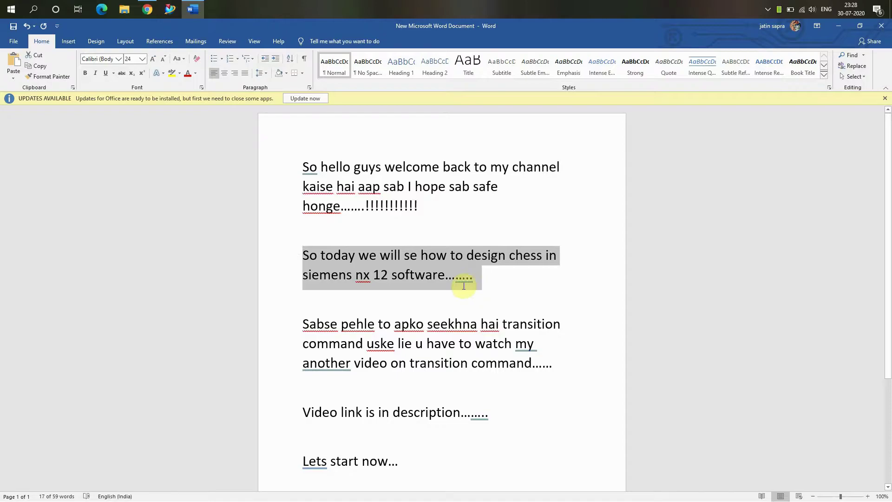
{"action": "left_click", "coordinate": [542, 303]}
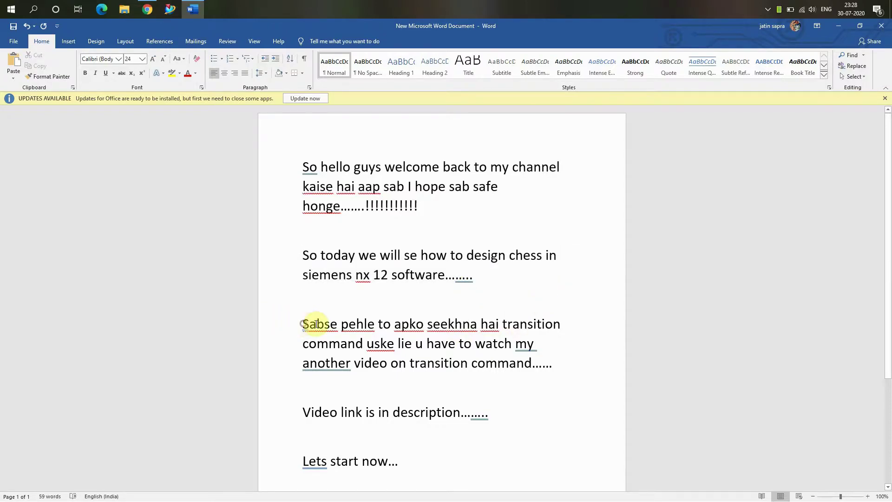
{"action": "left_click_drag", "start_coordinate": [316, 324], "coordinate": [554, 374]}
{"action": "left_click", "coordinate": [551, 407]}
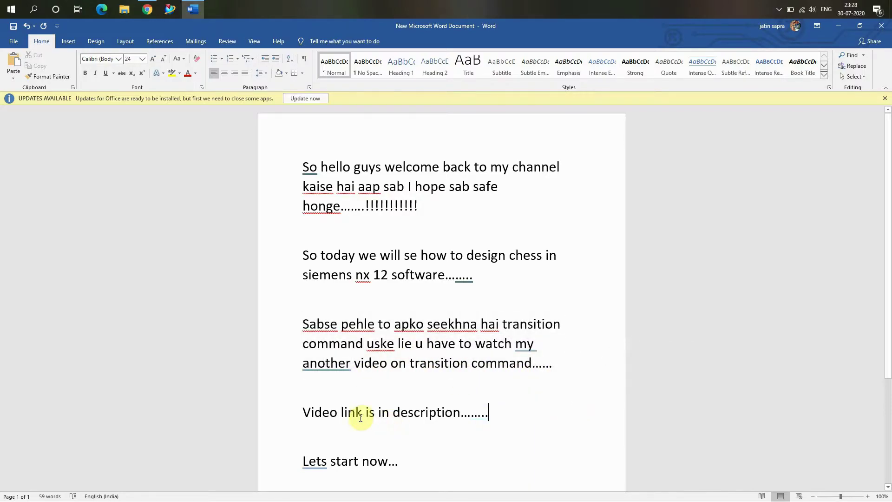
{"action": "left_click_drag", "start_coordinate": [304, 412], "coordinate": [516, 434]}
{"action": "left_click", "coordinate": [516, 434]}
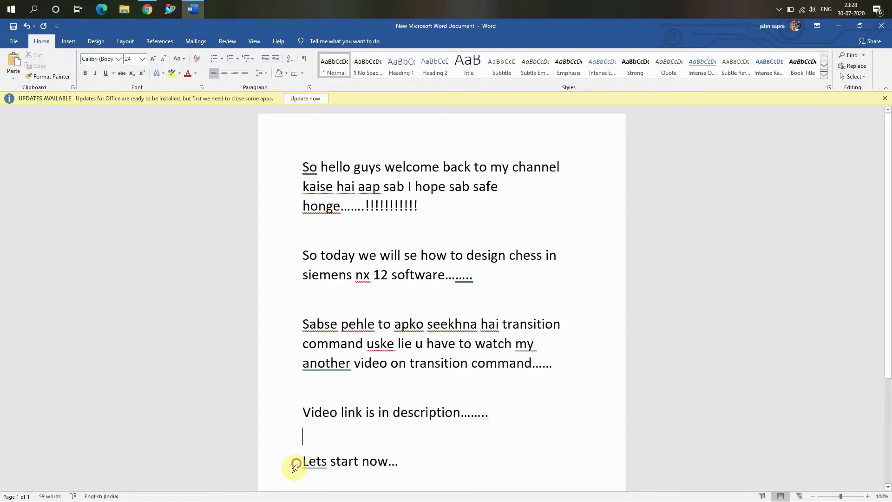
{"action": "left_click_drag", "start_coordinate": [294, 466], "coordinate": [460, 466]}
{"action": "left_click", "coordinate": [461, 466]}
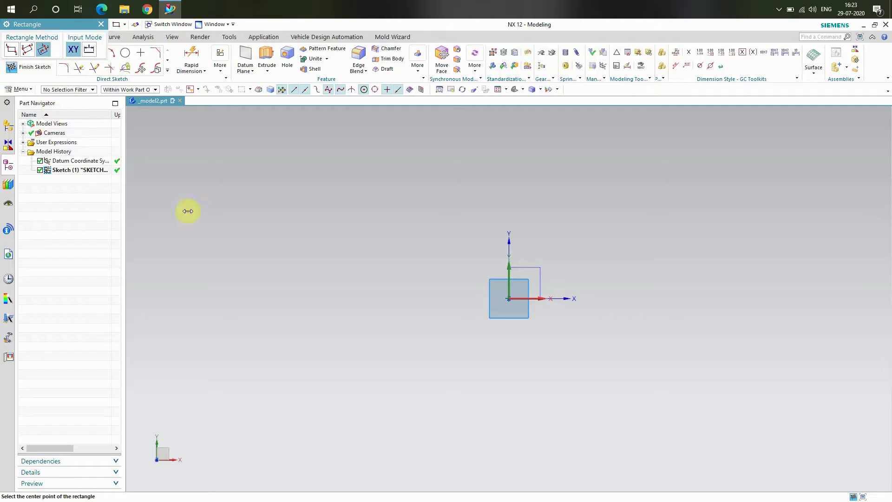
Sketch a 100 by 100 mm square centred on the coordinate origin using the from-center rectangle method
{"action": "left_click", "coordinate": [509, 298]}
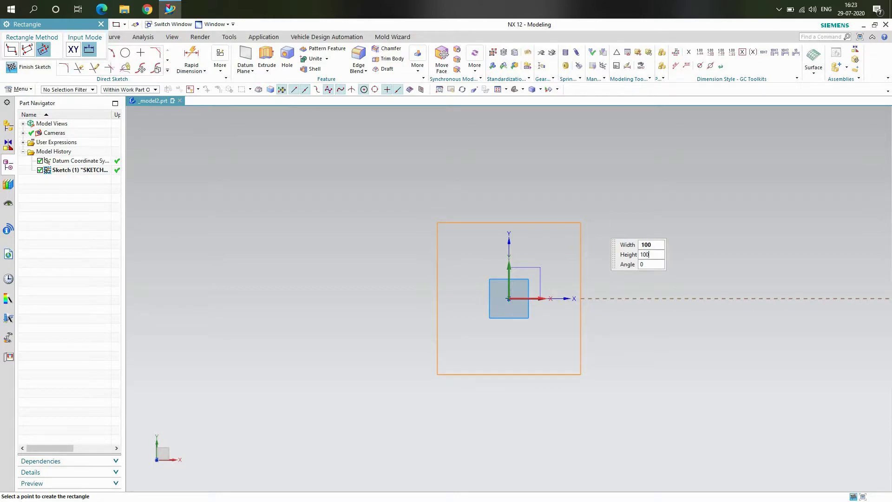
{"action": "key", "text": "Tab"}
{"action": "key", "text": "Return"}
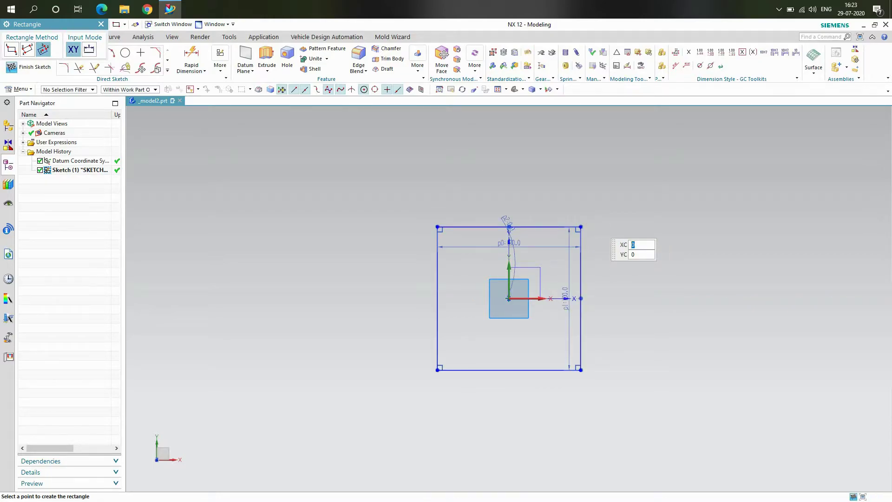
{"action": "left_click", "coordinate": [101, 25]}
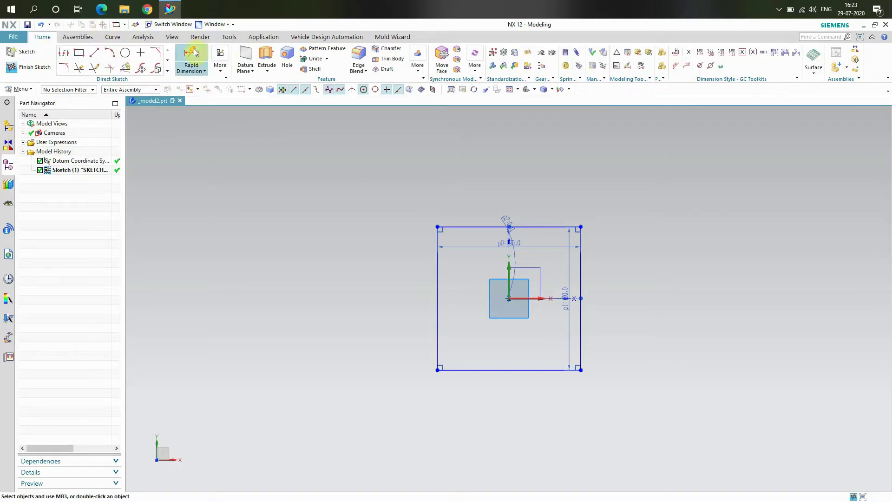
Extrude the square sketch from 0 to 10 mm to form the board's base plate
{"action": "left_click", "coordinate": [266, 58]}
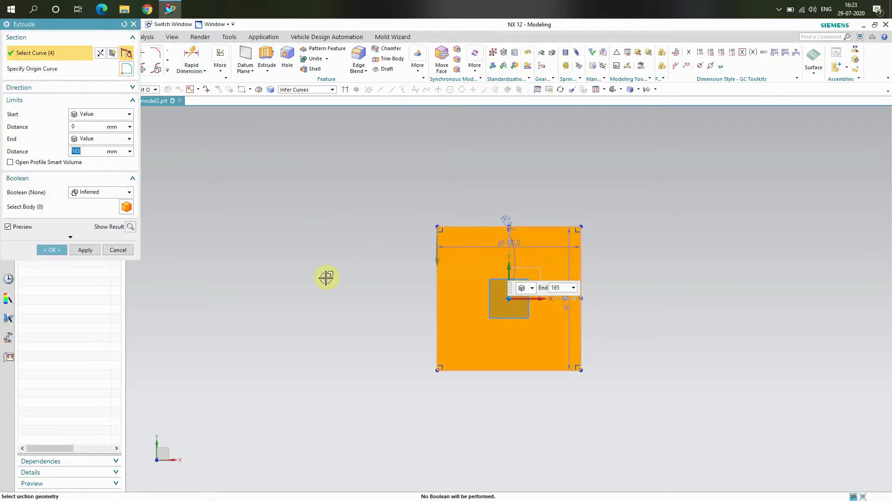
{"action": "right_click", "coordinate": [313, 282]}
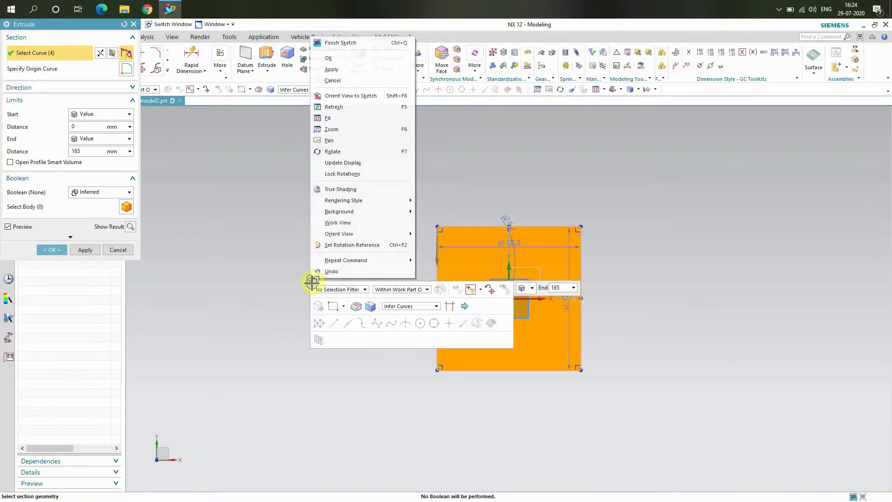
{"action": "left_click", "coordinate": [328, 151]}
{"action": "left_click_drag", "start_coordinate": [355, 286], "coordinate": [353, 243]}
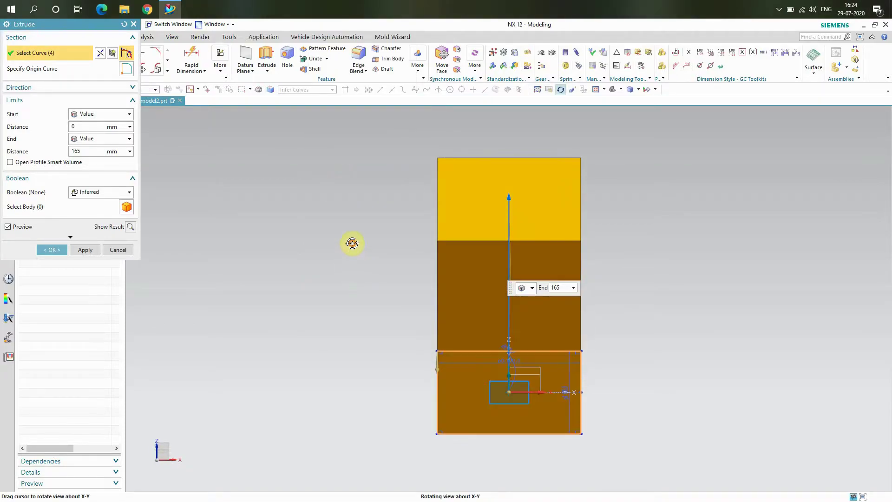
{"action": "right_click", "coordinate": [318, 232]}
{"action": "left_click", "coordinate": [346, 348]}
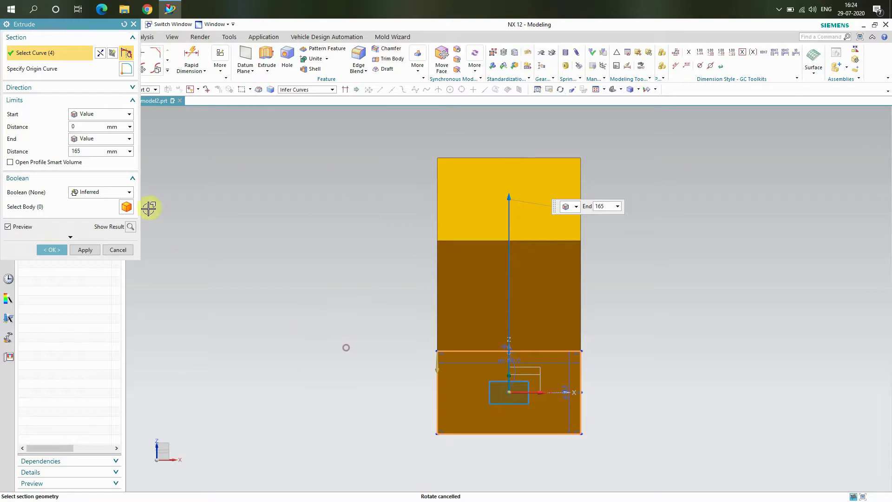
{"action": "double_click", "coordinate": [73, 151]}
{"action": "type", "text": "10"}
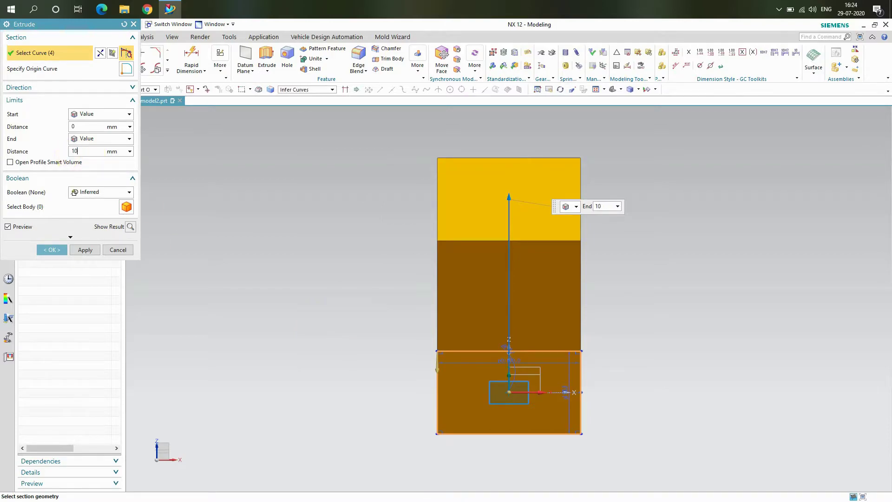
{"action": "key", "text": "Return"}
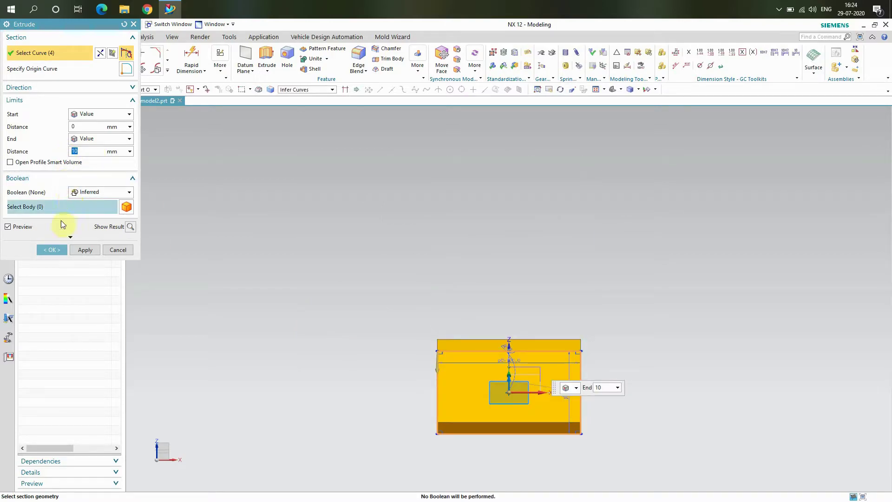
{"action": "left_click", "coordinate": [59, 249]}
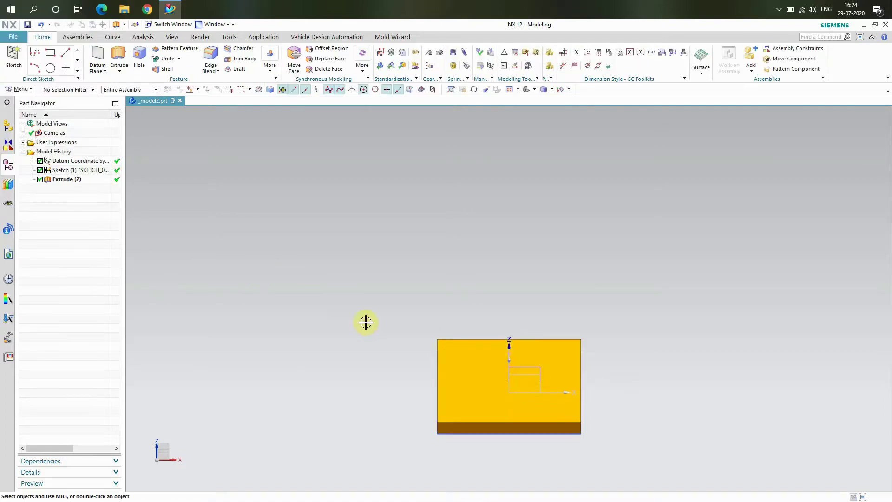
Create three datum planes at 12.5 mm spacing from the XZ plane, toward the positive Y side of the plate
{"action": "right_click", "coordinate": [334, 253]}
{"action": "left_click", "coordinate": [374, 305]}
{"action": "left_click_drag", "start_coordinate": [390, 294], "coordinate": [351, 310]}
{"action": "right_click", "coordinate": [342, 239]}
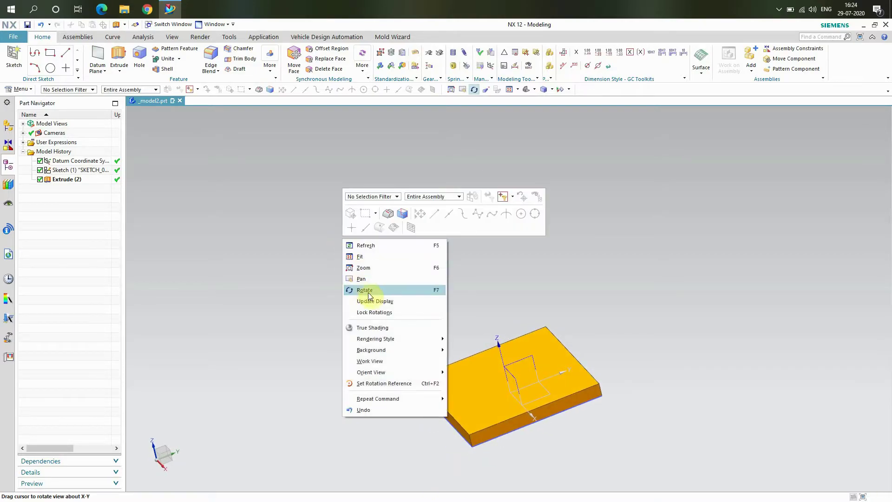
{"action": "left_click", "coordinate": [372, 291]}
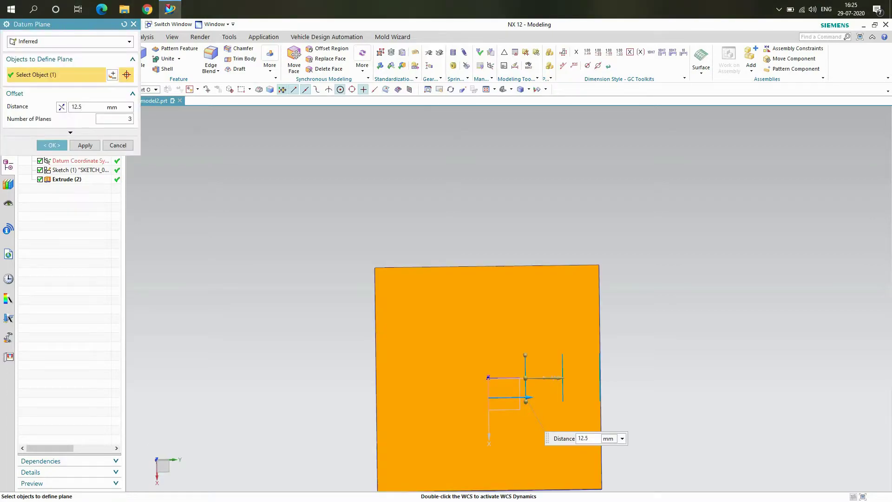
{"action": "key", "text": "Return"}
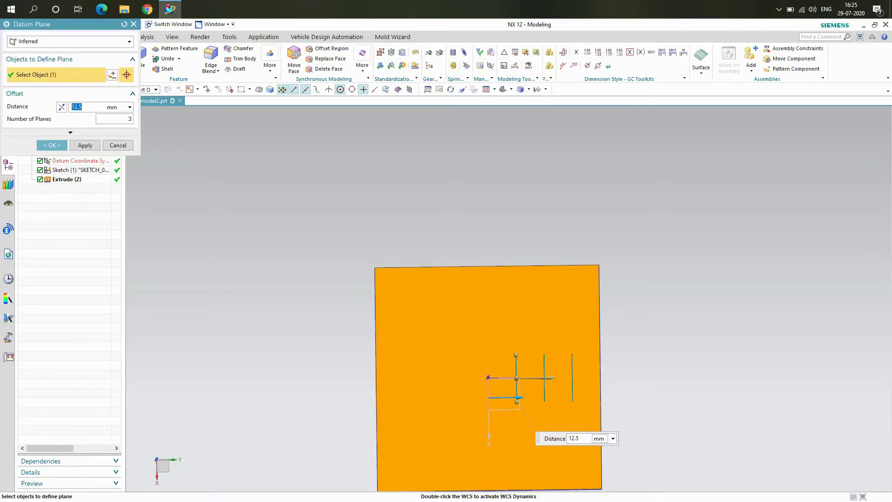
{"action": "left_click", "coordinate": [52, 146]}
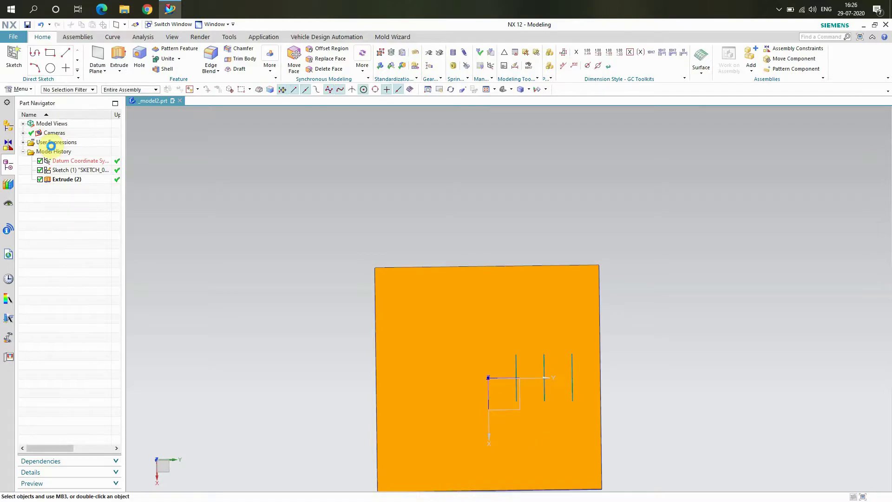
Create three more datum planes at 12.5 mm spacing from the XZ plane, in the reversed direction toward negative Y
{"action": "left_click", "coordinate": [98, 58]}
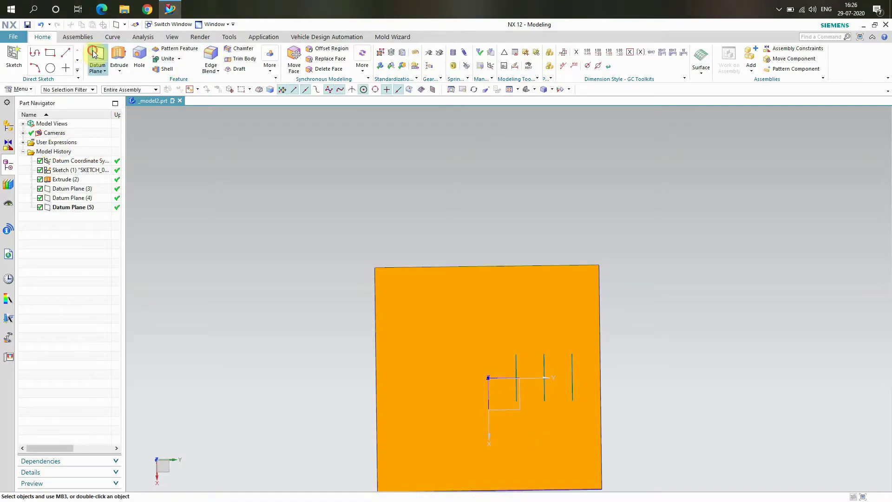
{"action": "left_click", "coordinate": [489, 393]}
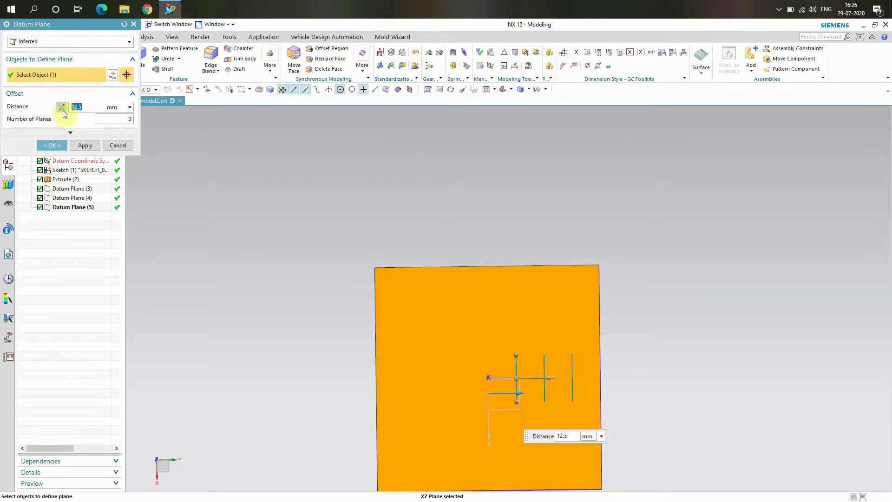
{"action": "left_click", "coordinate": [63, 110]}
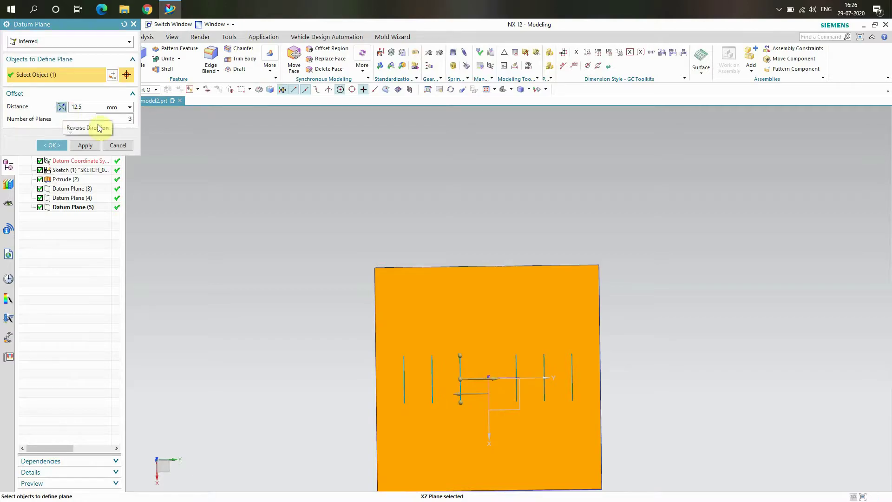
{"action": "left_click", "coordinate": [84, 145]}
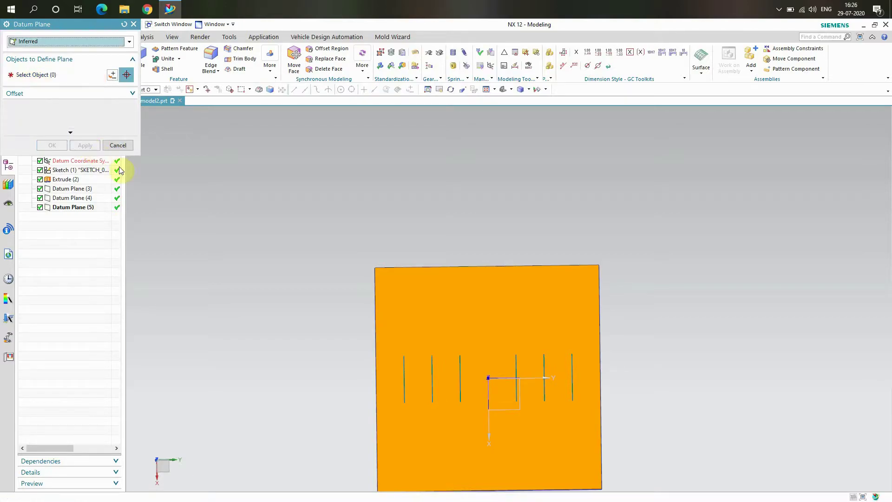
Create three datum planes at 12.5 mm spacing on each side of the YZ plane, six in total
{"action": "left_click", "coordinate": [505, 377]}
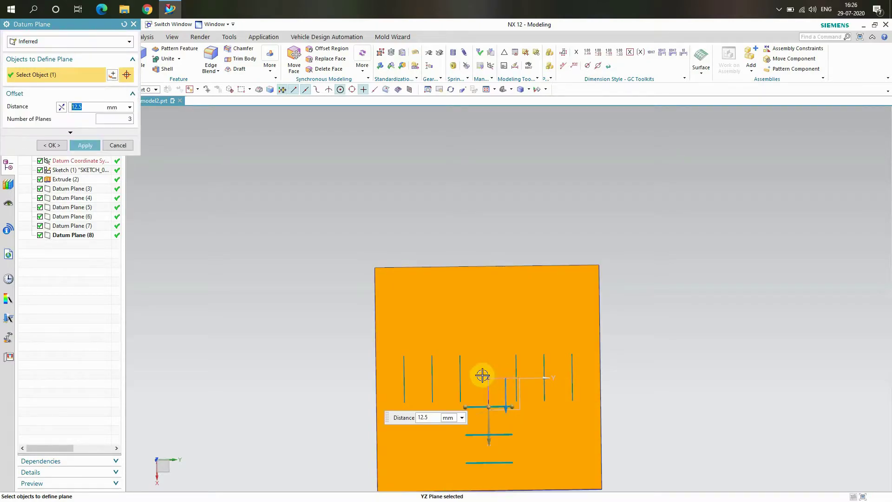
{"action": "left_click", "coordinate": [85, 144]}
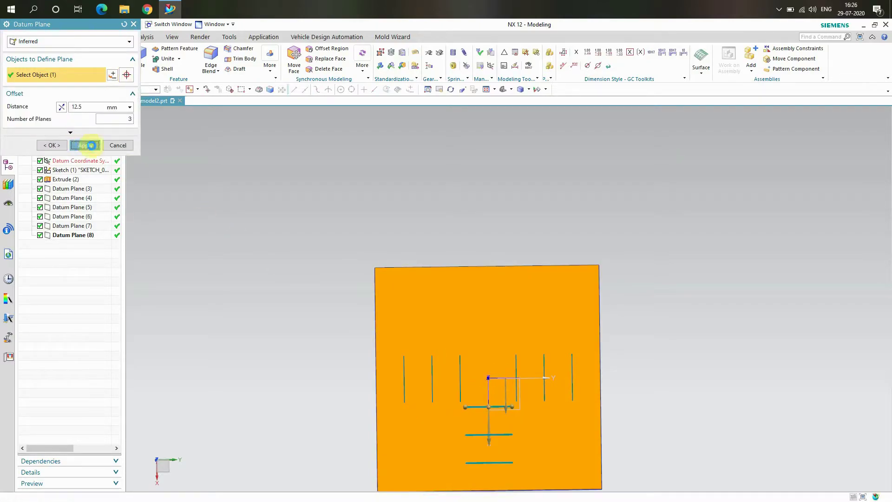
{"action": "left_click", "coordinate": [505, 377]}
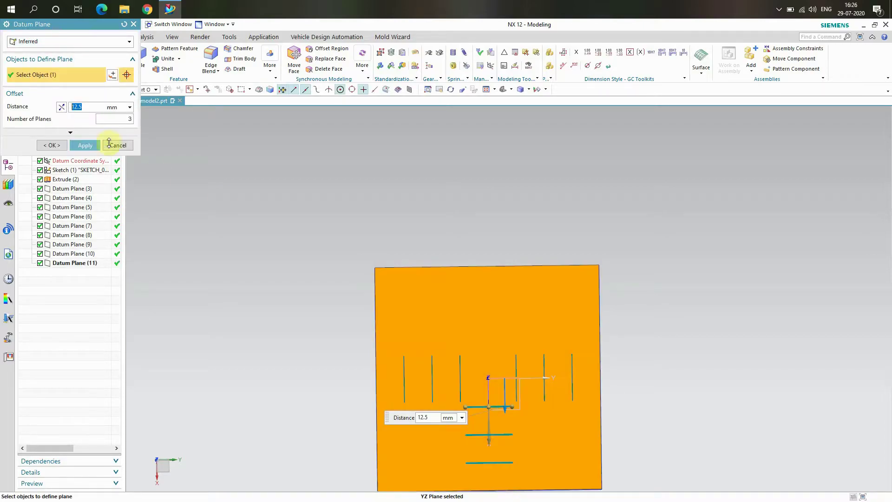
{"action": "left_click", "coordinate": [61, 107]}
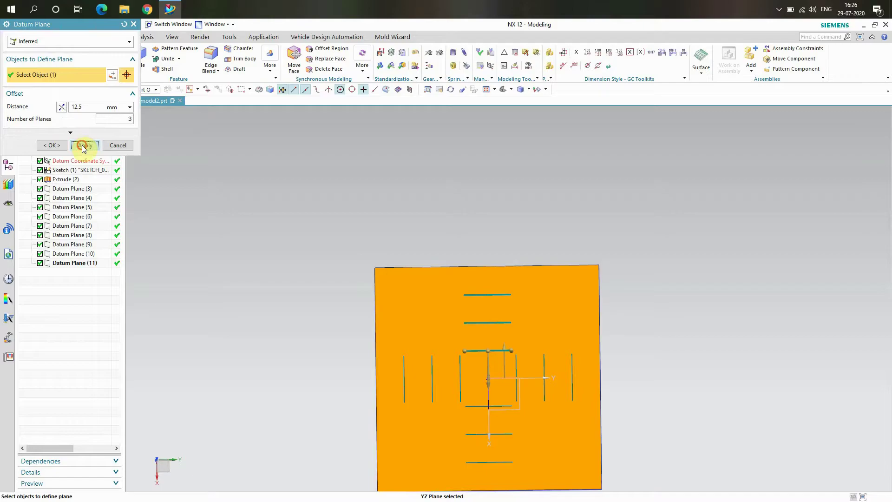
{"action": "left_click", "coordinate": [83, 146]}
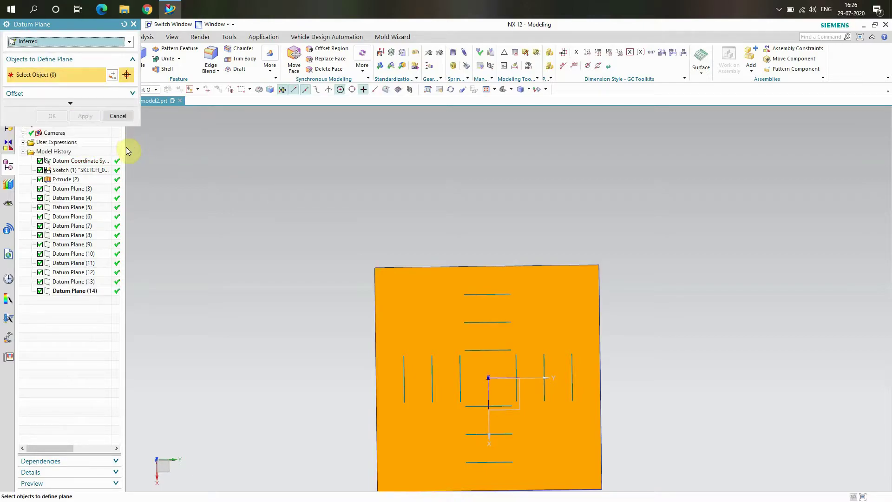
{"action": "left_click", "coordinate": [118, 116]}
Find the Split Body command by searching for "split", start it and pick the plate as the target body
{"action": "scroll", "coordinate": [524, 198], "scroll_direction": "up", "scroll_amount": 2}
{"action": "scroll", "coordinate": [524, 198], "scroll_direction": "down", "scroll_amount": 3}
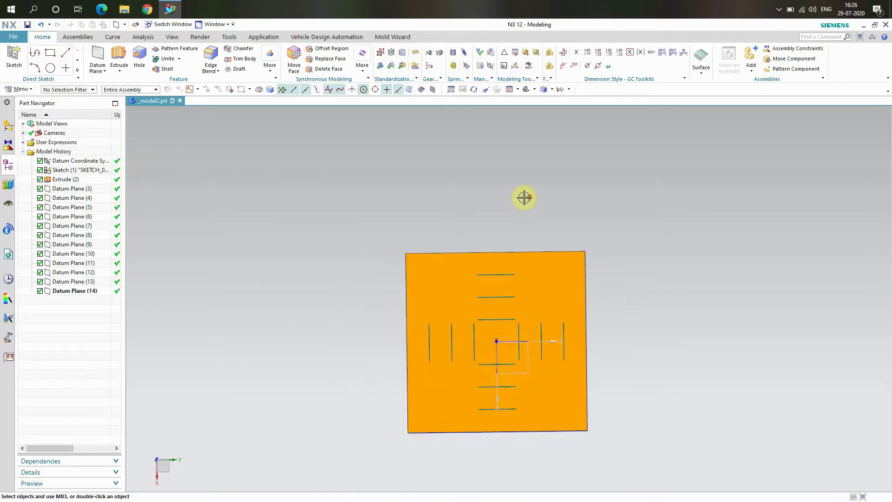
{"action": "right_click", "coordinate": [272, 235]}
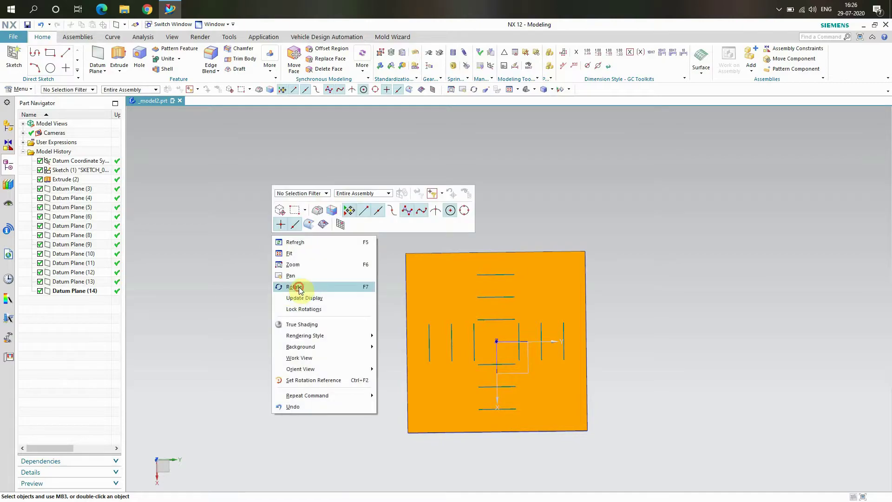
{"action": "left_click", "coordinate": [294, 287]}
{"action": "left_click_drag", "start_coordinate": [319, 301], "coordinate": [311, 277]}
{"action": "right_click", "coordinate": [304, 242]}
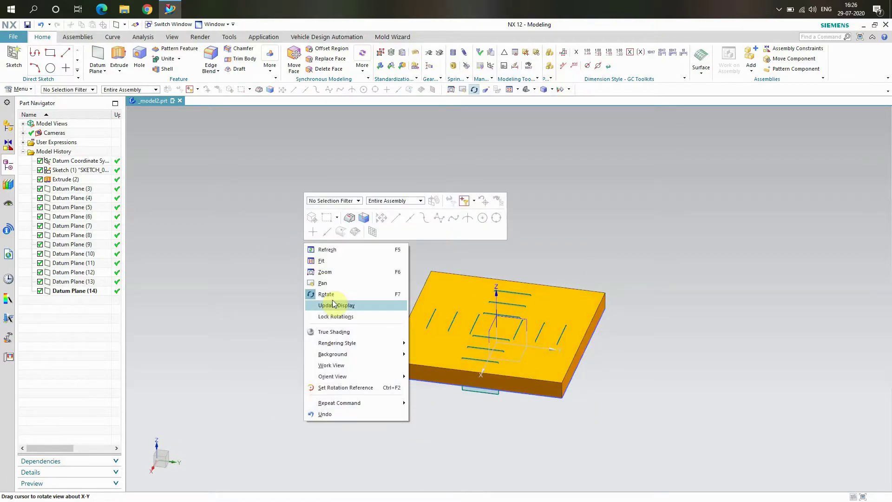
{"action": "left_click", "coordinate": [332, 299]}
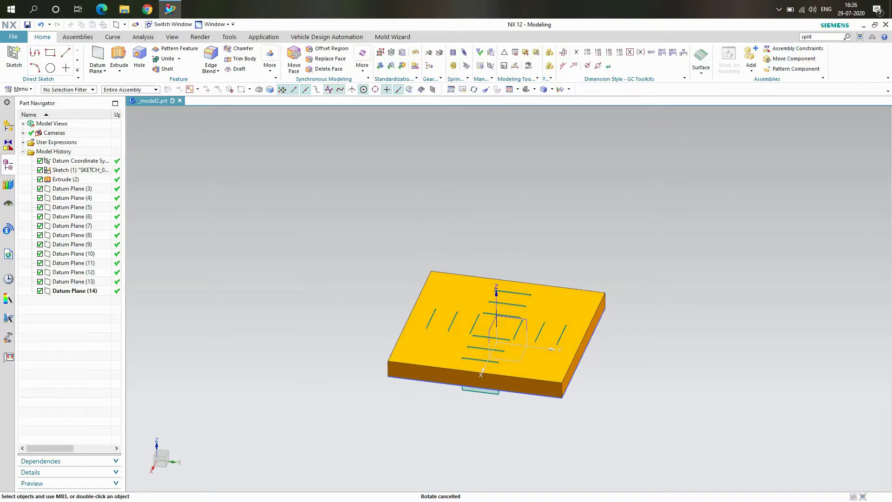
{"action": "key", "text": "Return"}
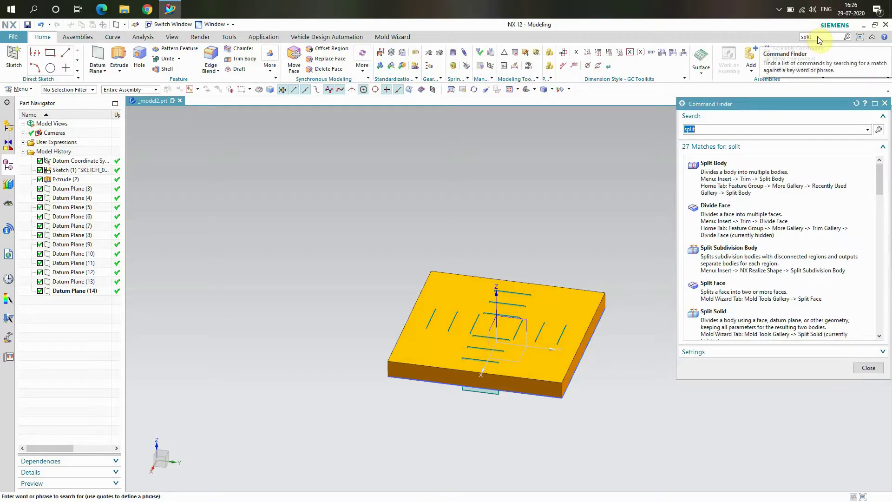
{"action": "left_click", "coordinate": [758, 166]}
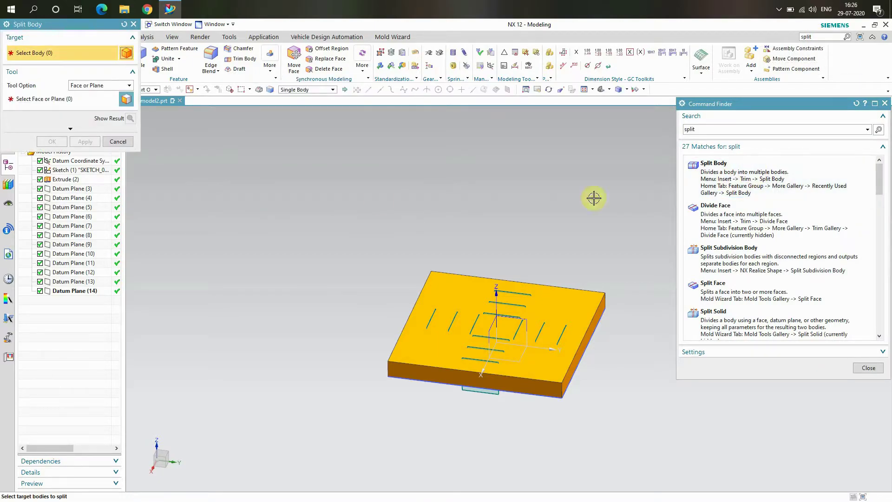
{"action": "left_click", "coordinate": [884, 103]}
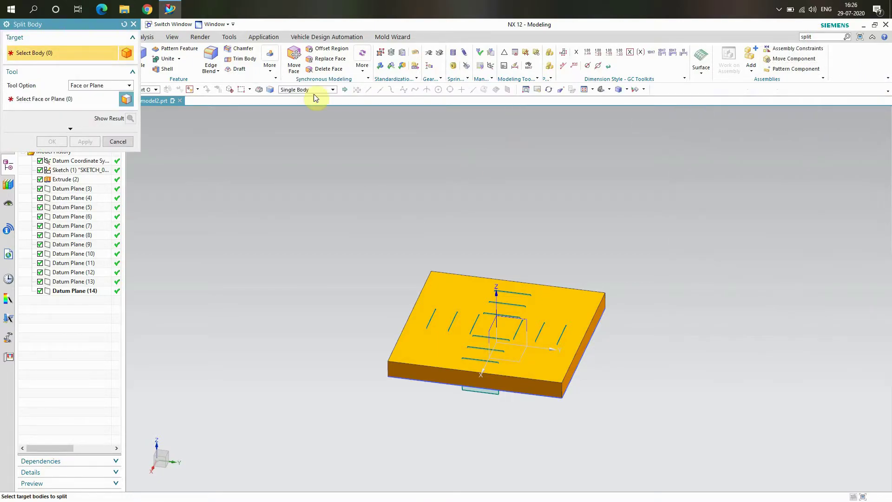
{"action": "left_click", "coordinate": [459, 280]}
{"action": "left_click", "coordinate": [63, 99]}
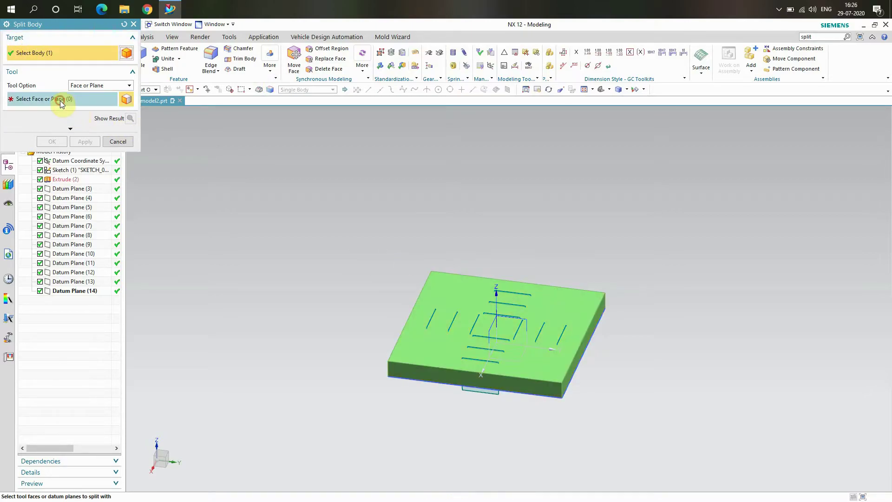
Pick the six datum planes parallel to the XZ plane, three on each side, as splitting tools for the plate
{"action": "scroll", "coordinate": [562, 349], "scroll_direction": "up", "scroll_amount": 5}
{"action": "left_click", "coordinate": [608, 308]}
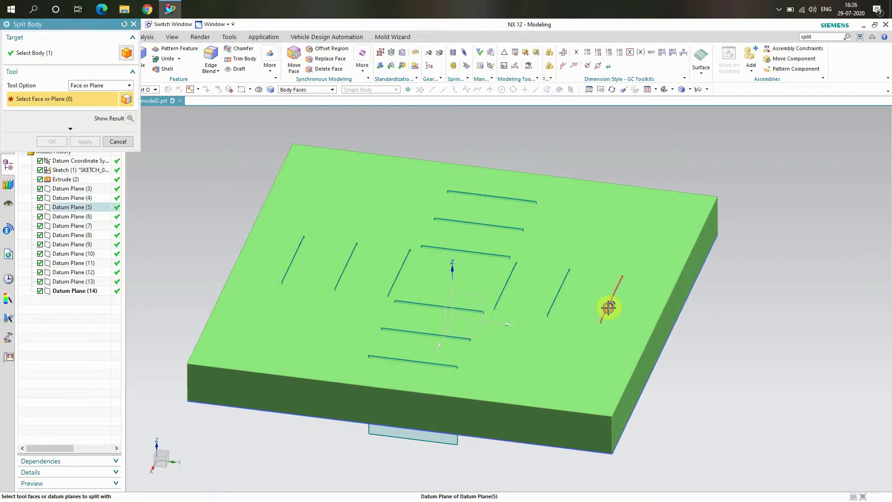
{"action": "left_click", "coordinate": [557, 291]}
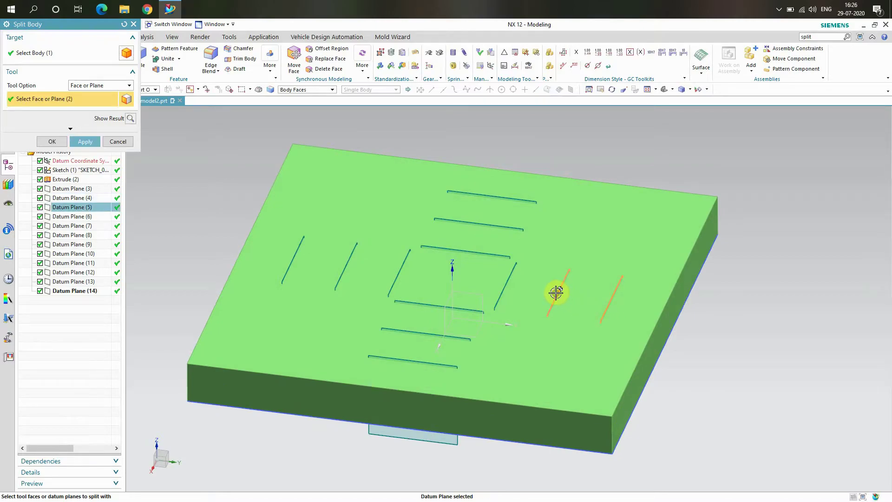
{"action": "left_click", "coordinate": [505, 288]}
{"action": "left_click", "coordinate": [396, 269]}
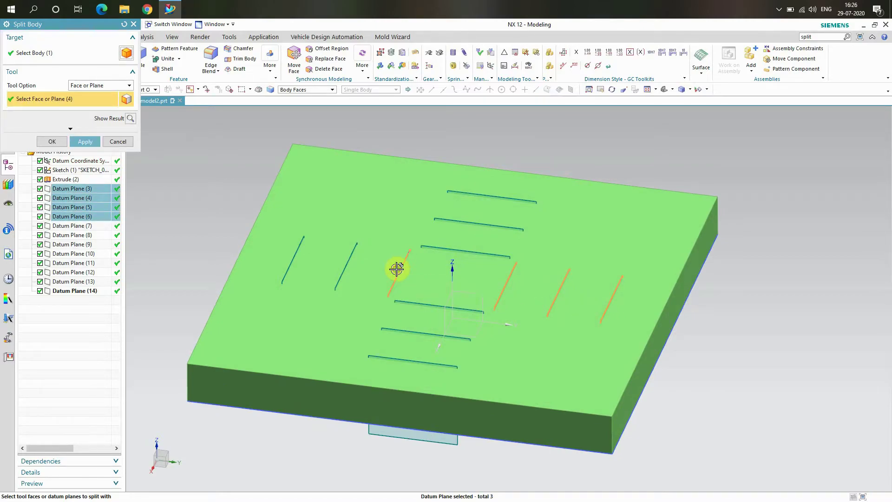
{"action": "left_click", "coordinate": [344, 268]}
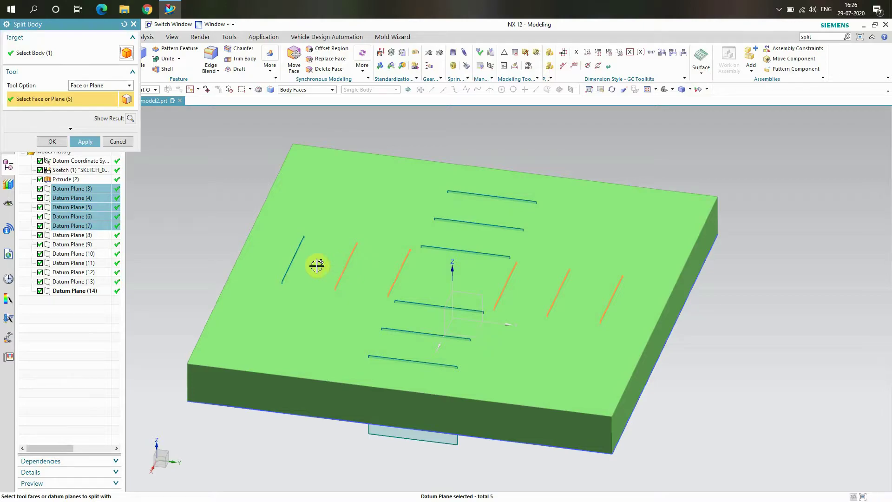
{"action": "left_click", "coordinate": [292, 260]}
Add the six planes parallel to YZ and the central XZ and YZ planes as tools, and split the plate into squares
{"action": "left_click", "coordinate": [494, 196]}
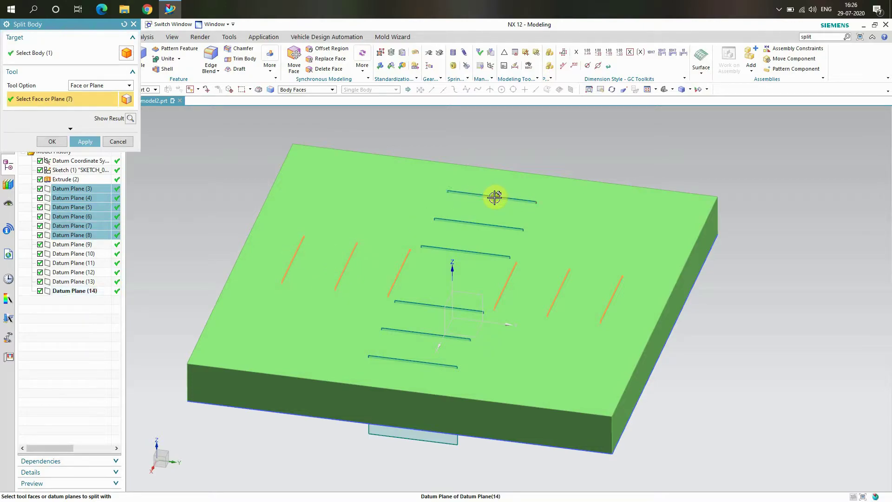
{"action": "left_click", "coordinate": [482, 224]}
{"action": "left_click", "coordinate": [470, 253]}
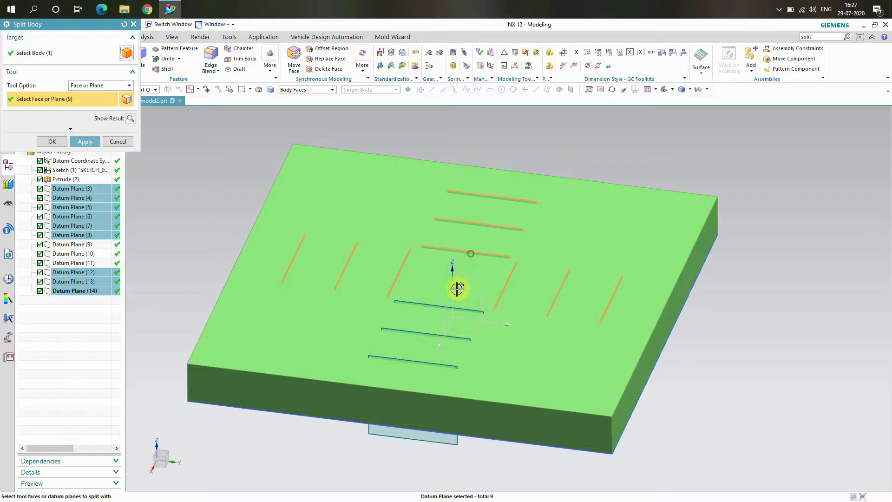
{"action": "left_click", "coordinate": [428, 308]}
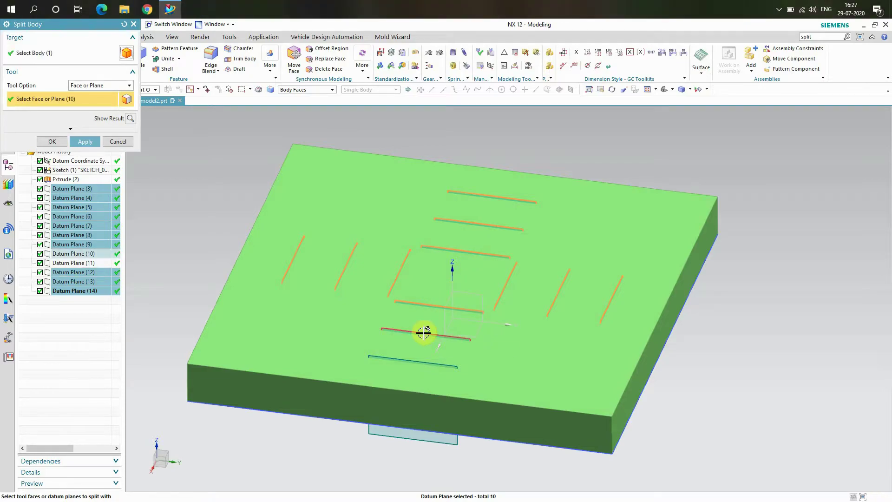
{"action": "left_click", "coordinate": [423, 333]}
{"action": "left_click", "coordinate": [407, 361]}
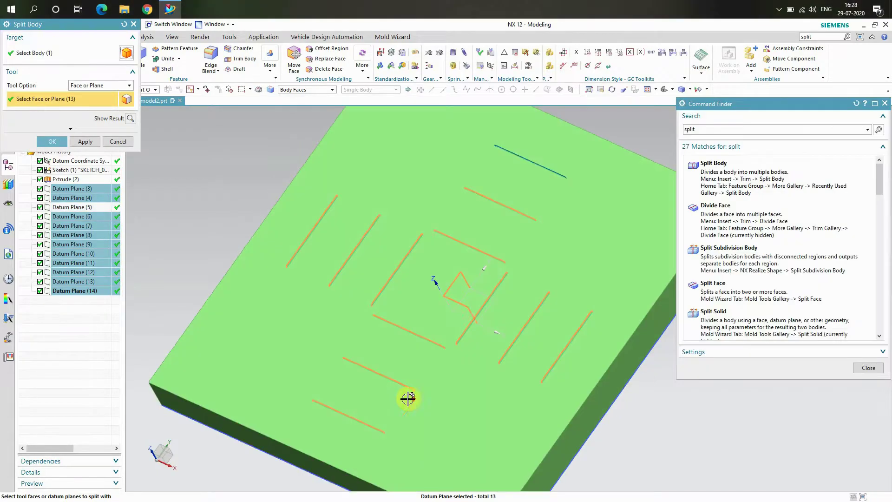
{"action": "left_click", "coordinate": [551, 173]}
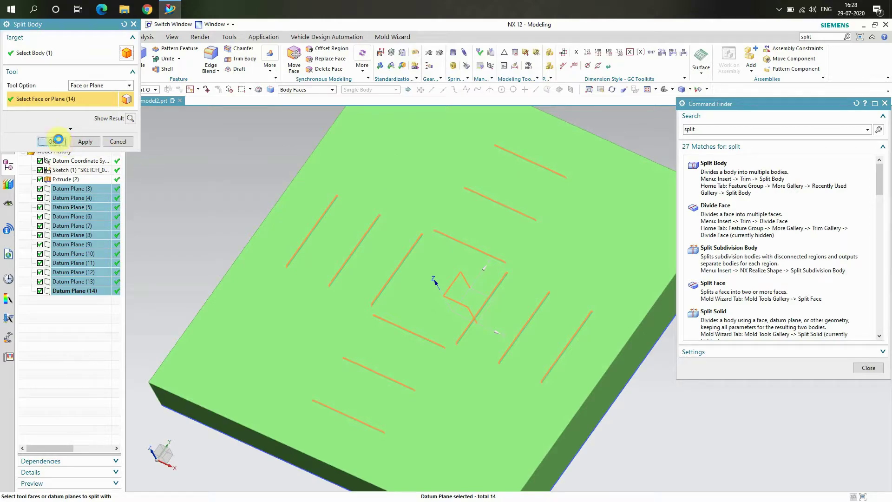
{"action": "left_click", "coordinate": [53, 141]}
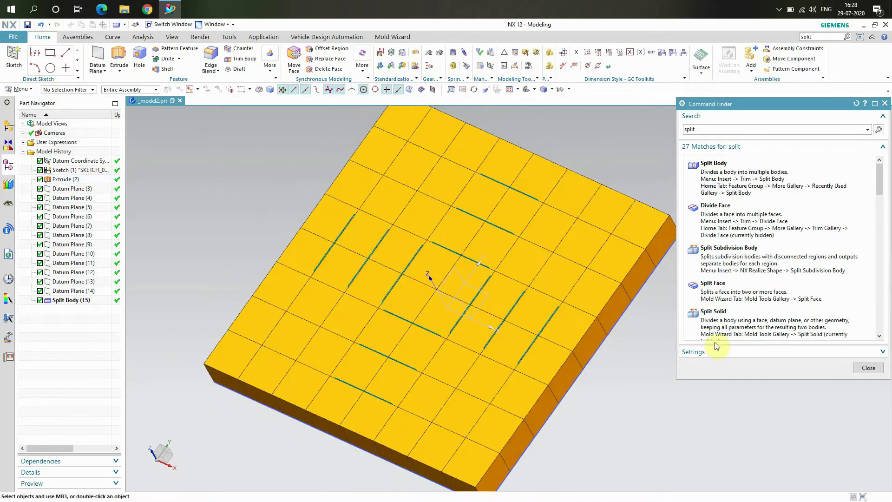
{"action": "left_click", "coordinate": [870, 366]}
Start editing the object display and select the 32 alternating squares, beginning with the corner at negative X and negative Y
{"action": "scroll", "coordinate": [590, 347], "scroll_direction": "down", "scroll_amount": 2}
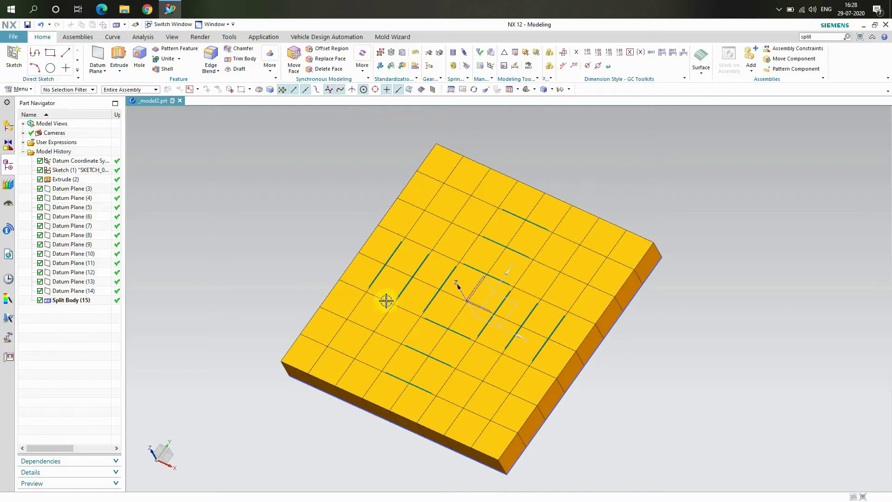
{"action": "right_click", "coordinate": [346, 271]}
{"action": "left_click", "coordinate": [235, 224]}
{"action": "right_click", "coordinate": [204, 197]}
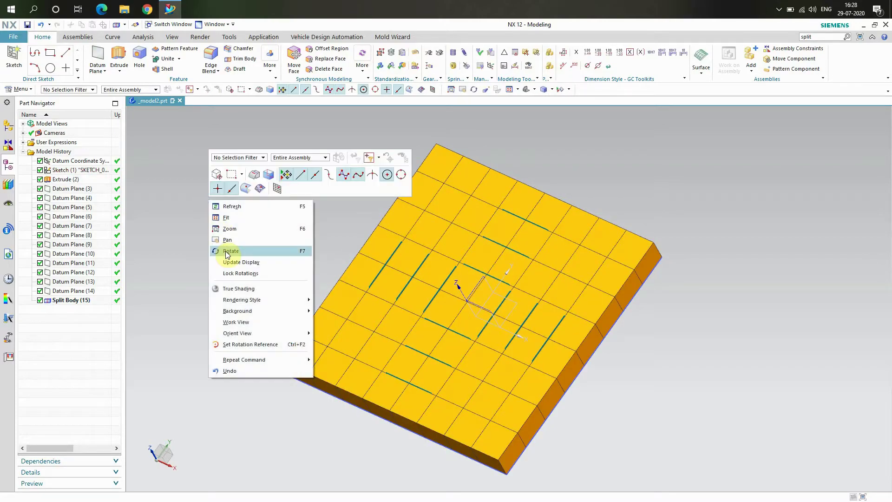
{"action": "left_click", "coordinate": [226, 252]}
{"action": "left_click_drag", "start_coordinate": [265, 297], "coordinate": [200, 269]}
{"action": "left_click", "coordinate": [20, 90]}
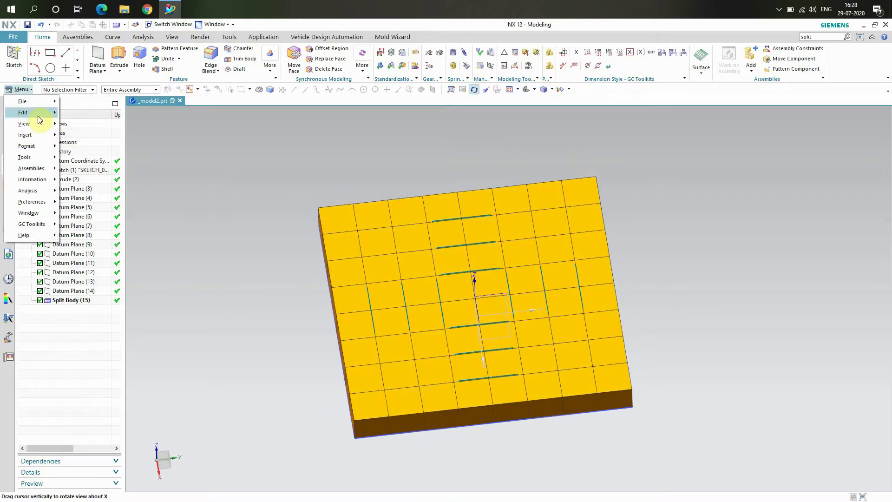
{"action": "left_click", "coordinate": [38, 116]}
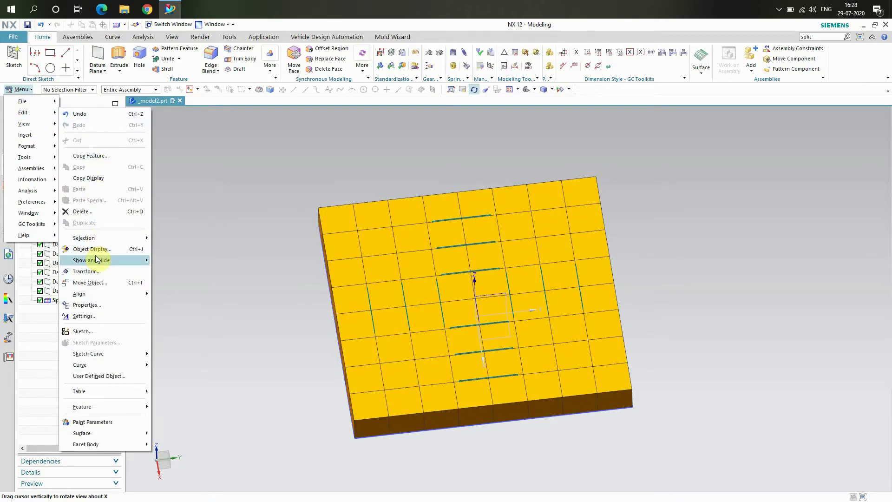
{"action": "left_click", "coordinate": [110, 249]}
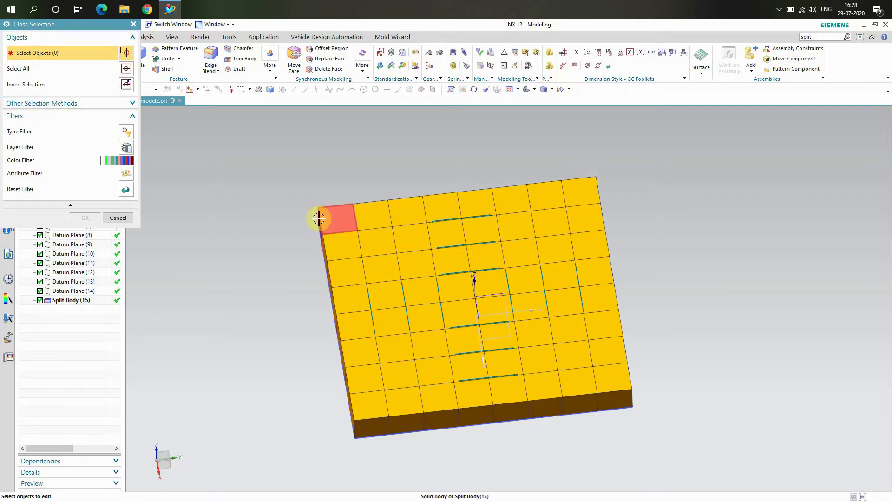
{"action": "left_click", "coordinate": [342, 216]}
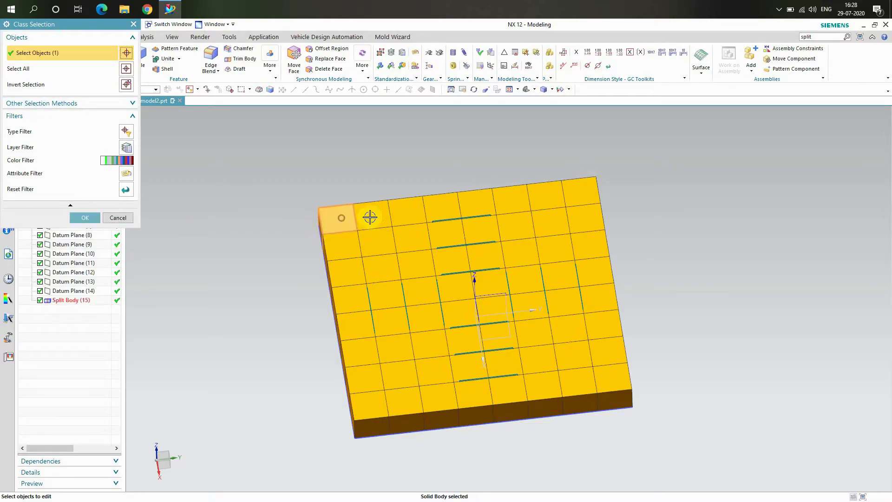
{"action": "left_click", "coordinate": [416, 215]}
{"action": "left_click", "coordinate": [475, 204]}
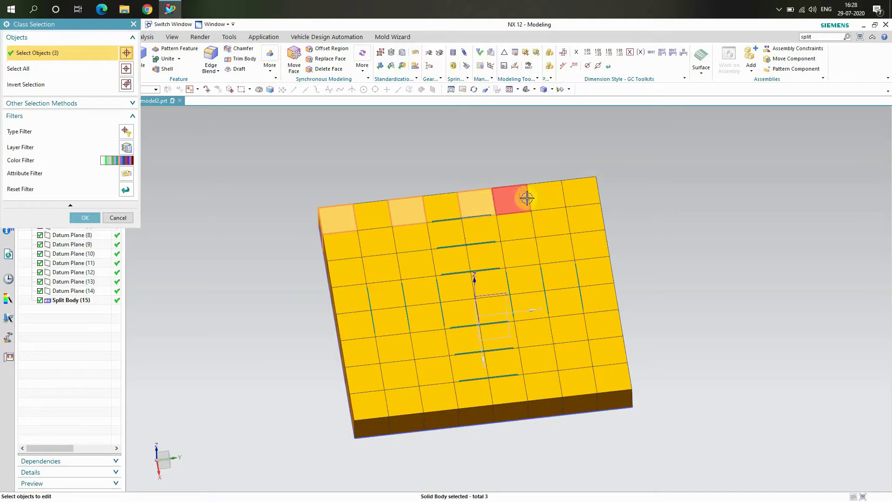
{"action": "left_click", "coordinate": [551, 198]}
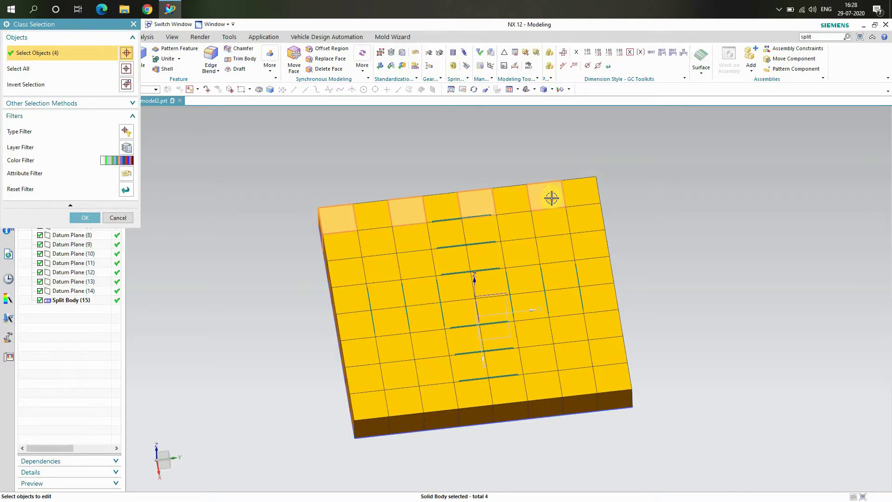
{"action": "left_click", "coordinate": [584, 222]}
{"action": "left_click", "coordinate": [516, 228]}
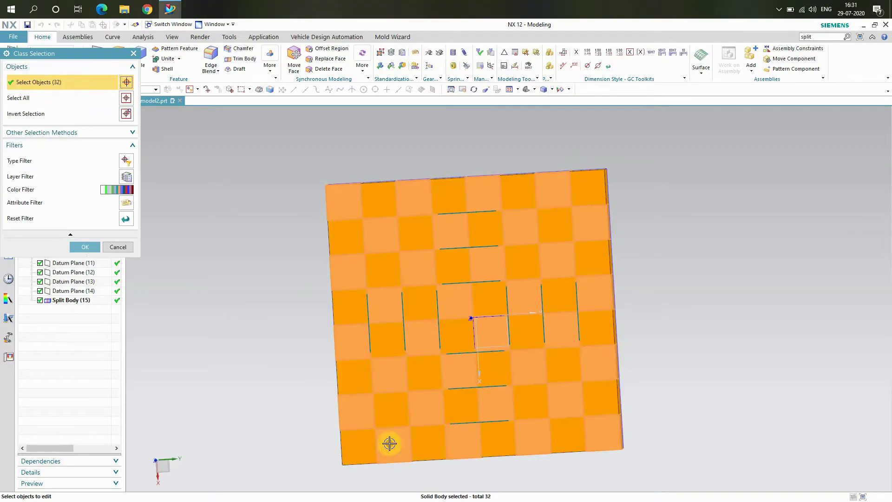
Apply white as the display color of the selected squares
{"action": "left_click", "coordinate": [85, 247]}
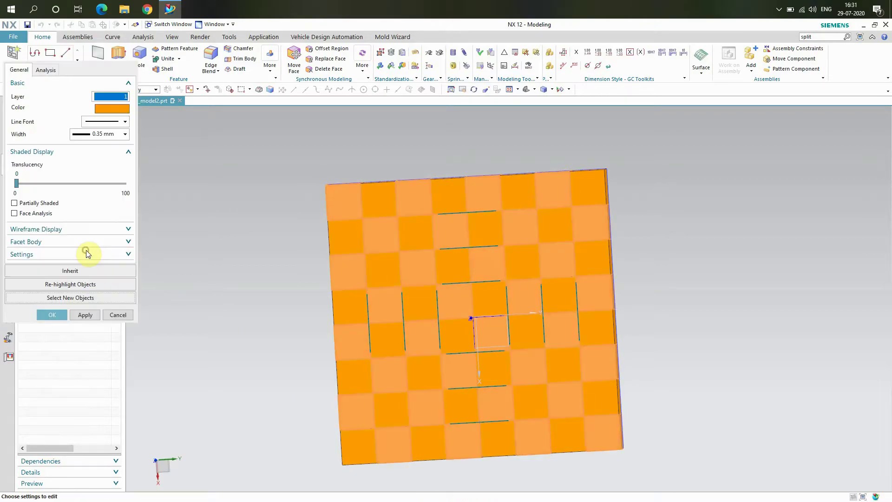
{"action": "left_click", "coordinate": [108, 110]}
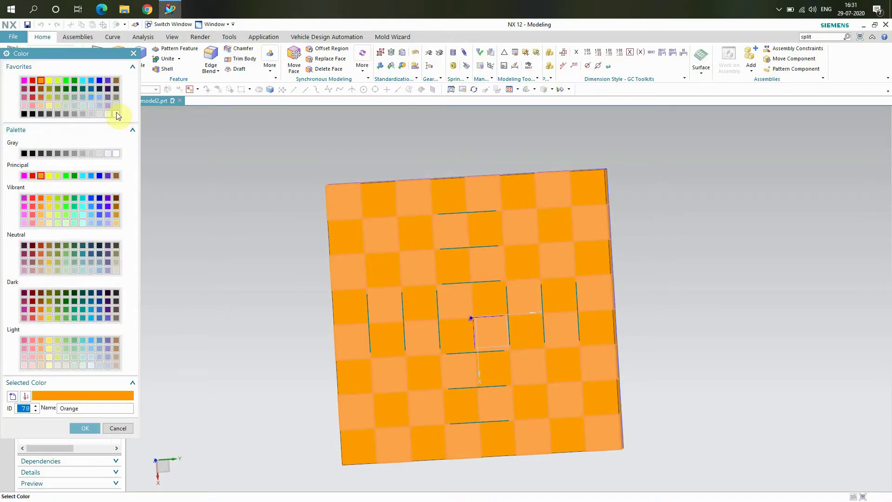
{"action": "left_click", "coordinate": [85, 428]}
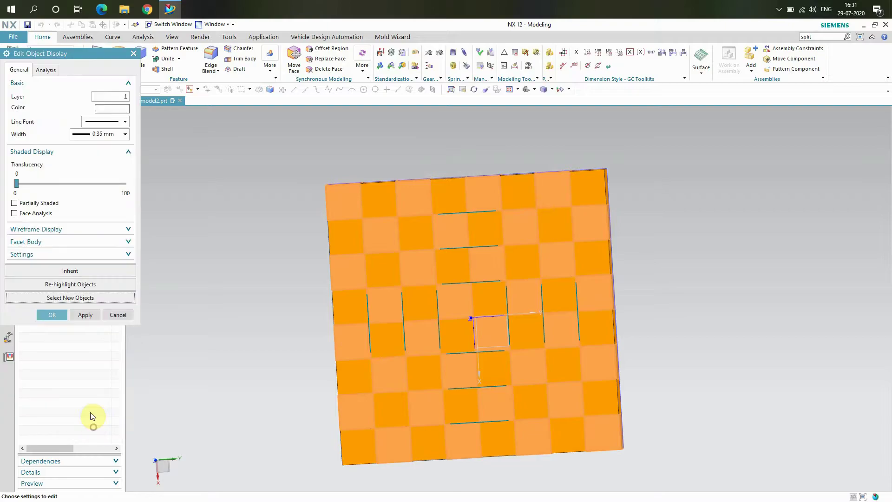
{"action": "left_click", "coordinate": [86, 317]}
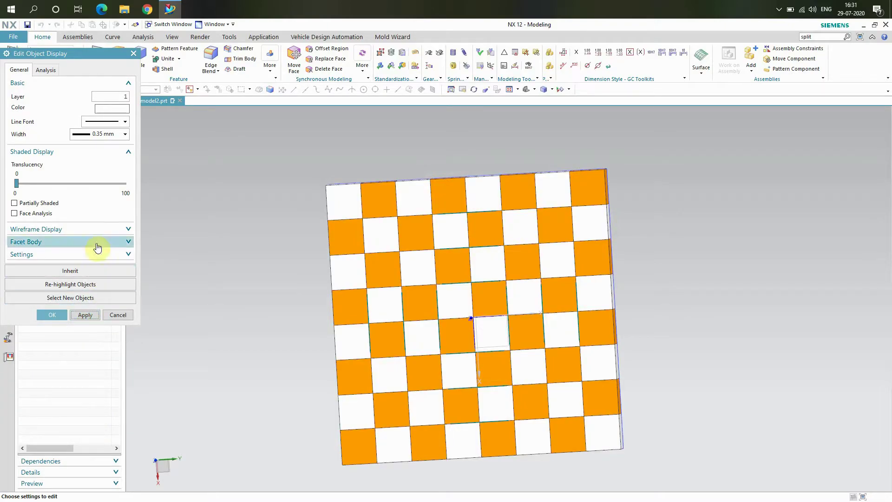
Select the remaining orange squares as new objects and apply black as their display color
{"action": "left_click", "coordinate": [83, 298]}
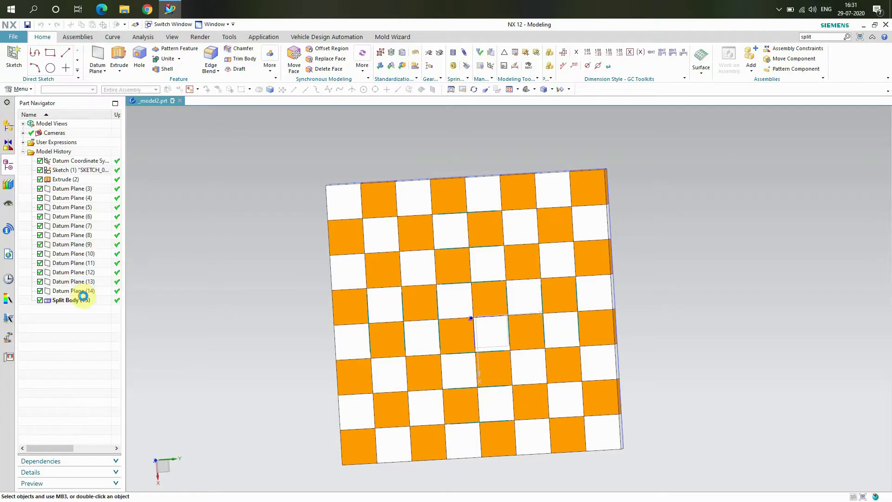
{"action": "left_click", "coordinate": [378, 207]}
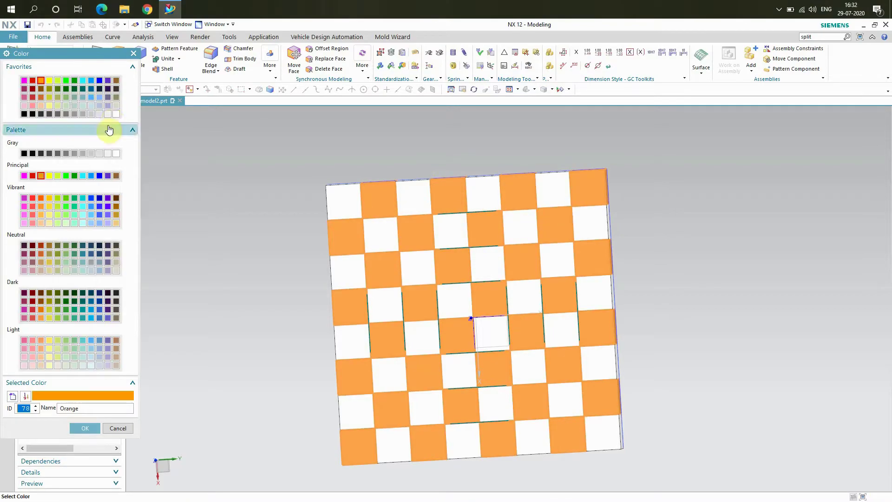
{"action": "left_click", "coordinate": [23, 115]}
{"action": "left_click", "coordinate": [78, 424]}
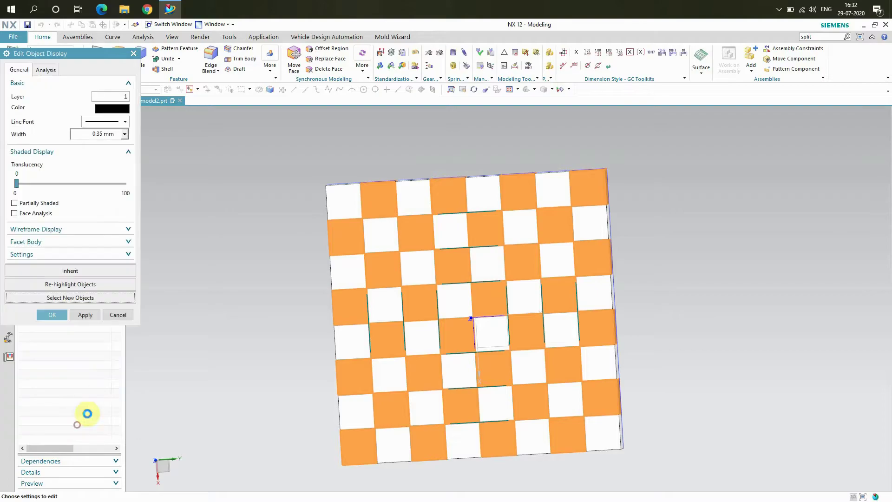
{"action": "left_click", "coordinate": [89, 314]}
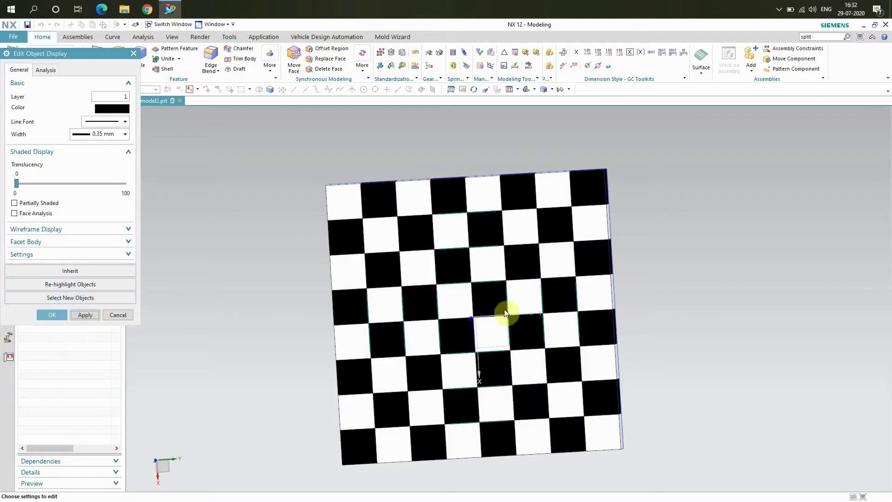
{"action": "scroll", "coordinate": [557, 320], "scroll_direction": "down", "scroll_amount": 4}
{"action": "right_click", "coordinate": [385, 289]}
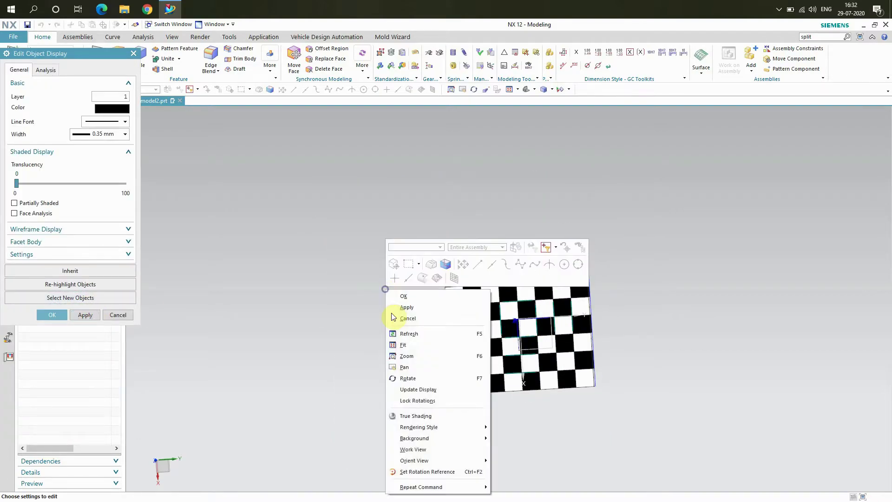
{"action": "left_click", "coordinate": [415, 380]}
{"action": "left_click_drag", "start_coordinate": [406, 387], "coordinate": [341, 406]}
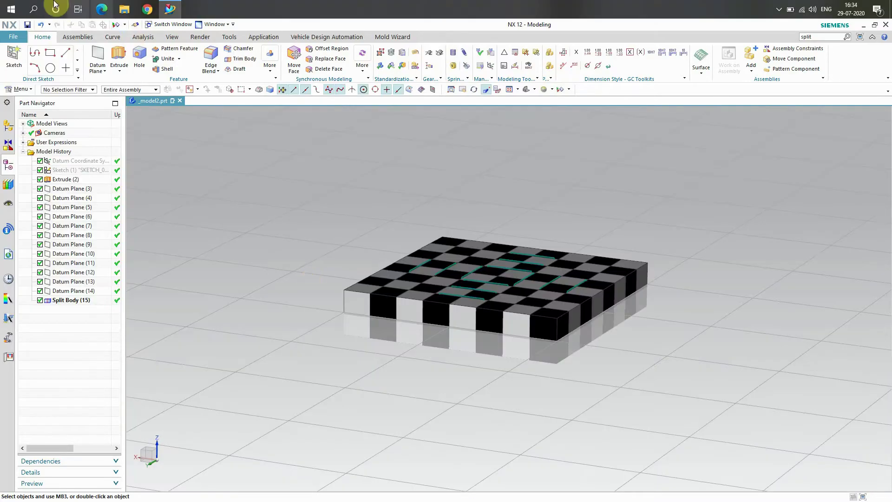
{"action": "left_click", "coordinate": [14, 58]}
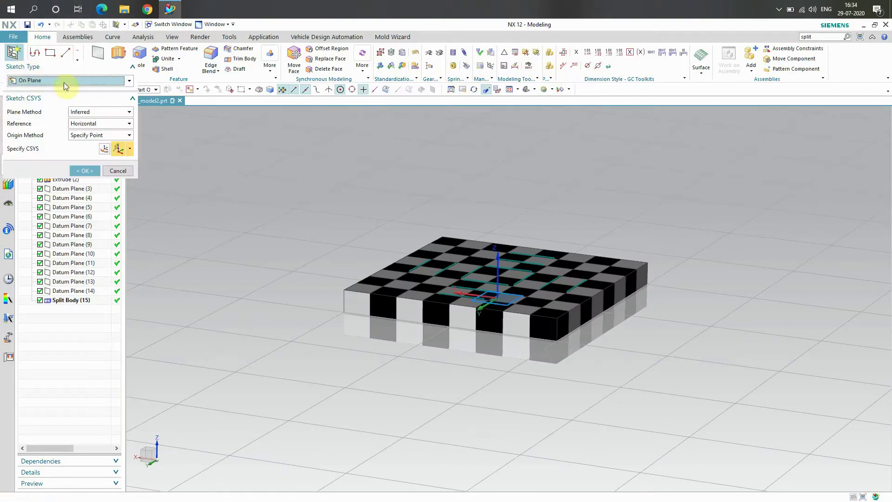
{"action": "left_click", "coordinate": [362, 288]}
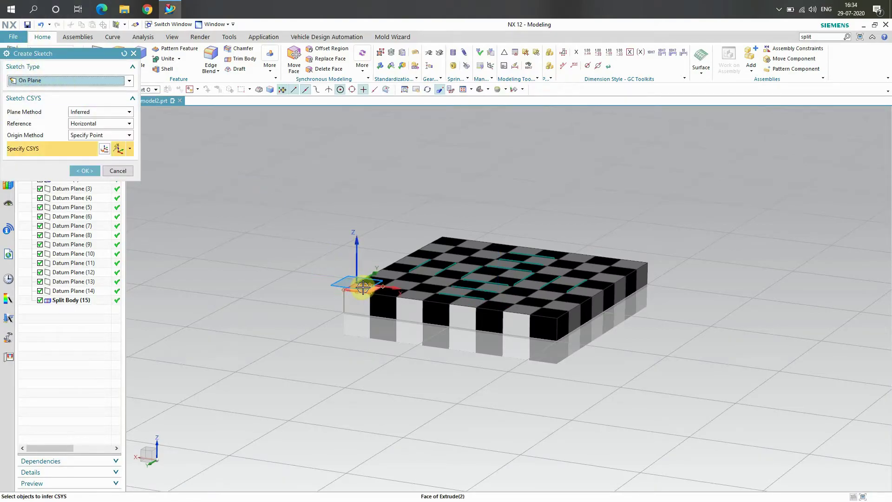
{"action": "left_click", "coordinate": [367, 290]}
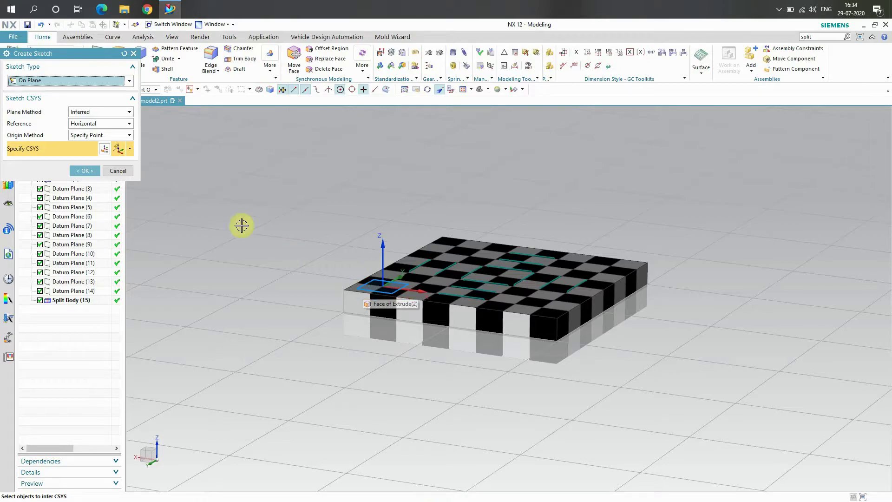
{"action": "left_click", "coordinate": [115, 171]}
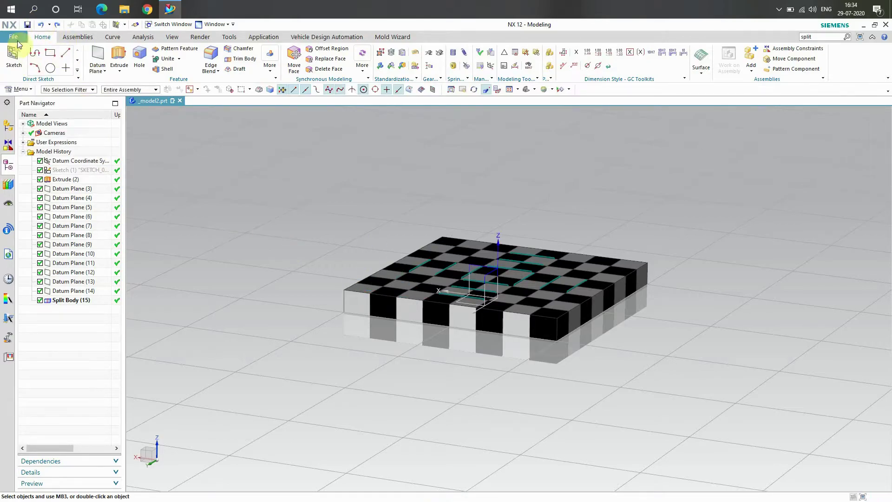
Create a sketch on the XY plane of the datum coordinate system at the board's center
{"action": "left_click", "coordinate": [14, 65]}
{"action": "left_click", "coordinate": [466, 300]}
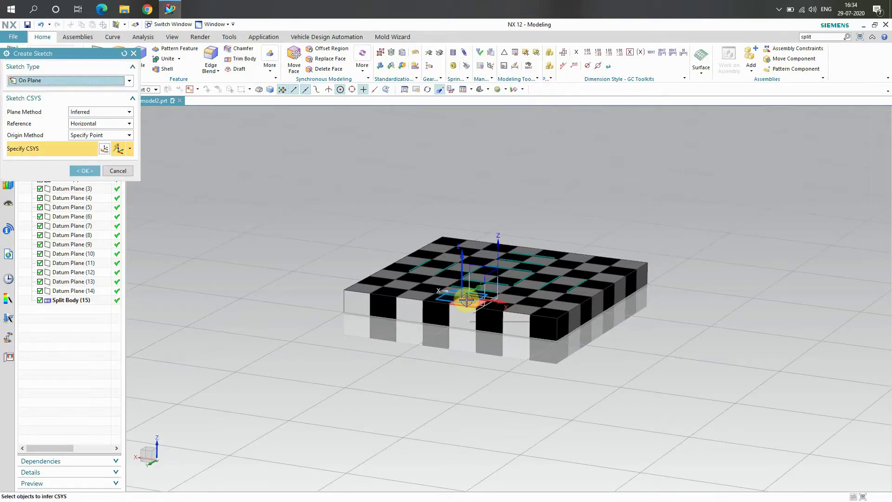
{"action": "scroll", "coordinate": [474, 298], "scroll_direction": "up", "scroll_amount": 5}
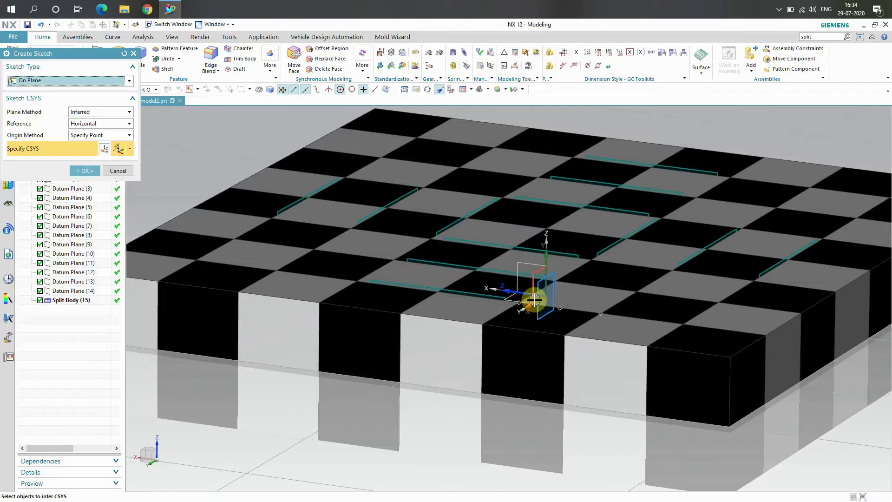
{"action": "left_click", "coordinate": [515, 300]}
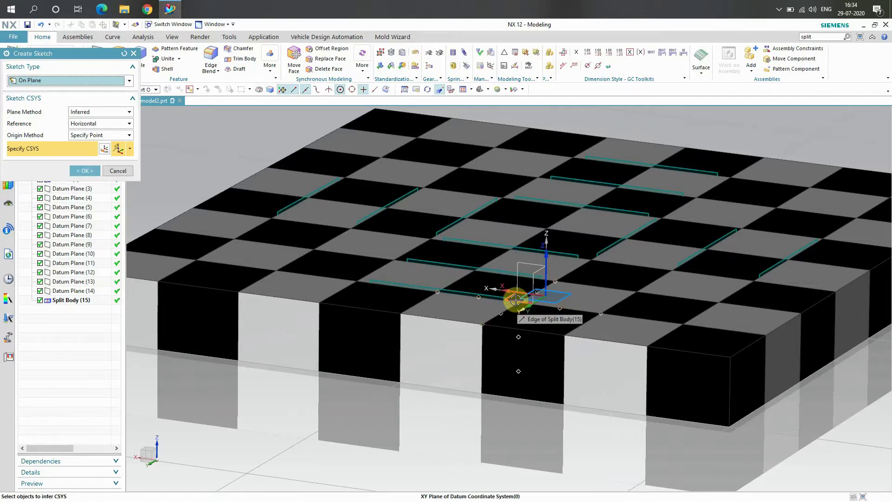
{"action": "left_click", "coordinate": [516, 300]}
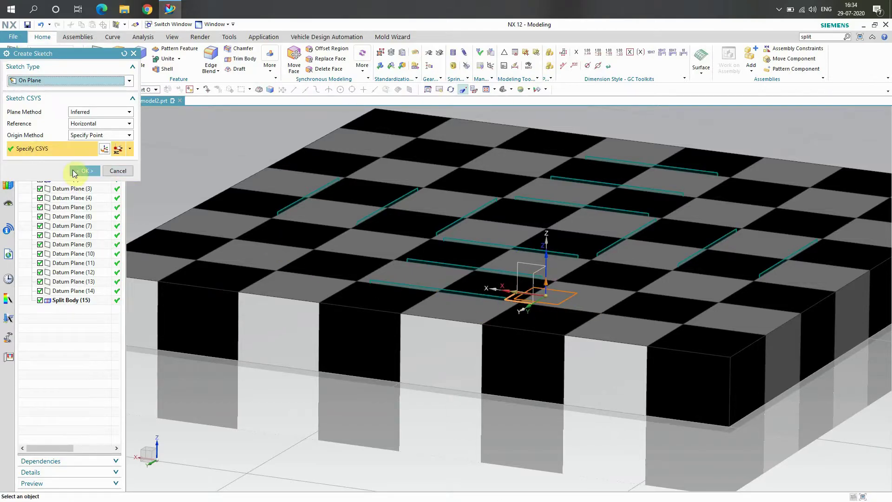
{"action": "left_click", "coordinate": [74, 171]}
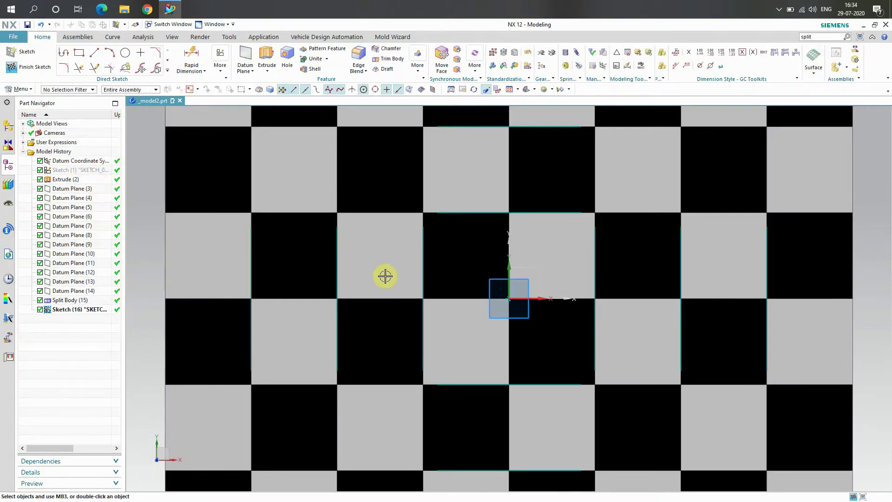
Sketch a horizontal line across the full board through the middle of the outermost row on the positive Y side
{"action": "scroll", "coordinate": [404, 274], "scroll_direction": "down", "scroll_amount": 2}
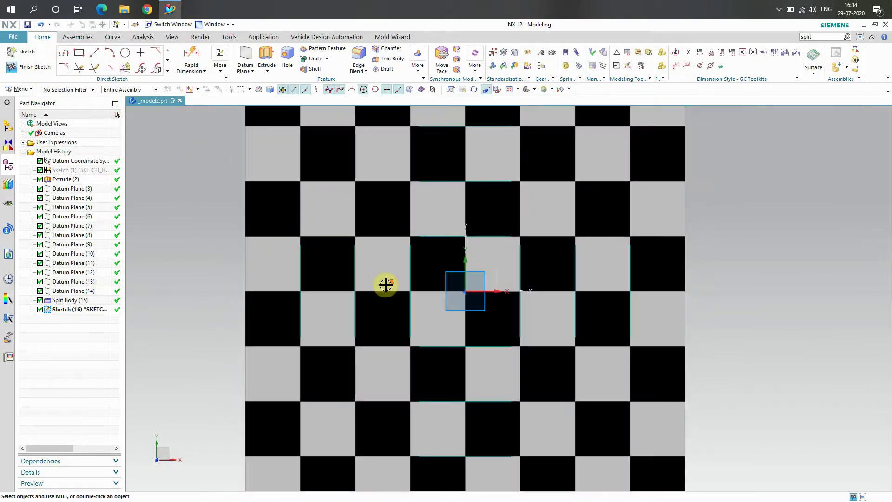
{"action": "scroll", "coordinate": [386, 285], "scroll_direction": "down", "scroll_amount": 2}
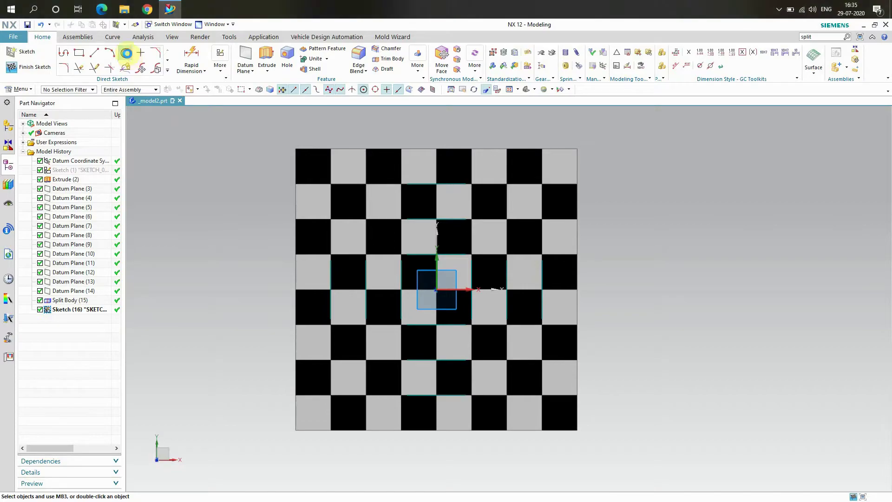
{"action": "left_click", "coordinate": [126, 53]}
{"action": "left_click", "coordinate": [90, 54]}
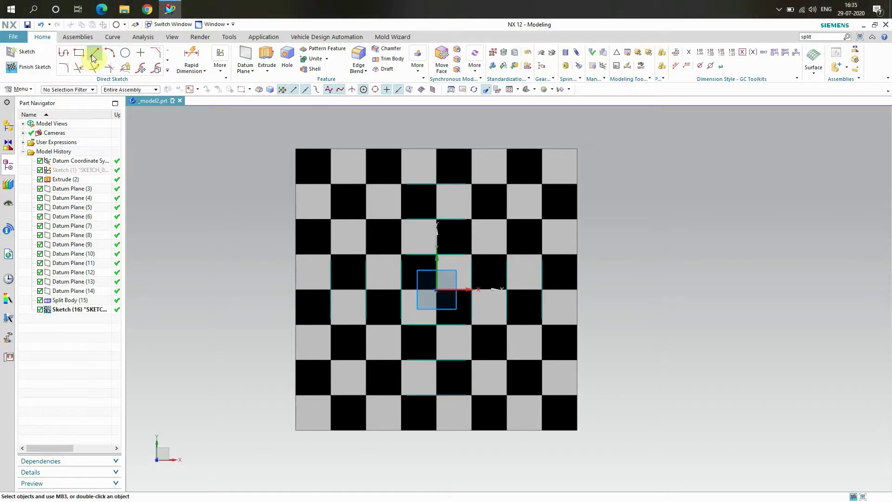
{"action": "left_click", "coordinate": [93, 58]}
{"action": "scroll", "coordinate": [292, 166], "scroll_direction": "up", "scroll_amount": 2}
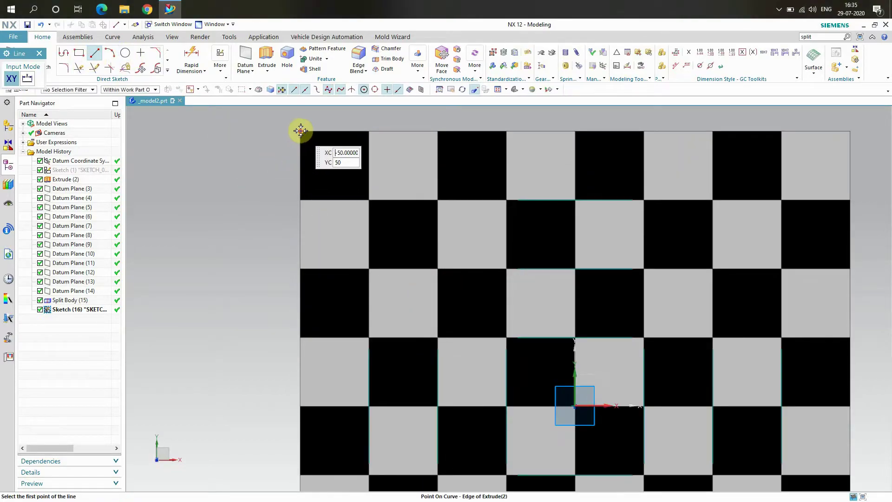
{"action": "left_click", "coordinate": [300, 165]}
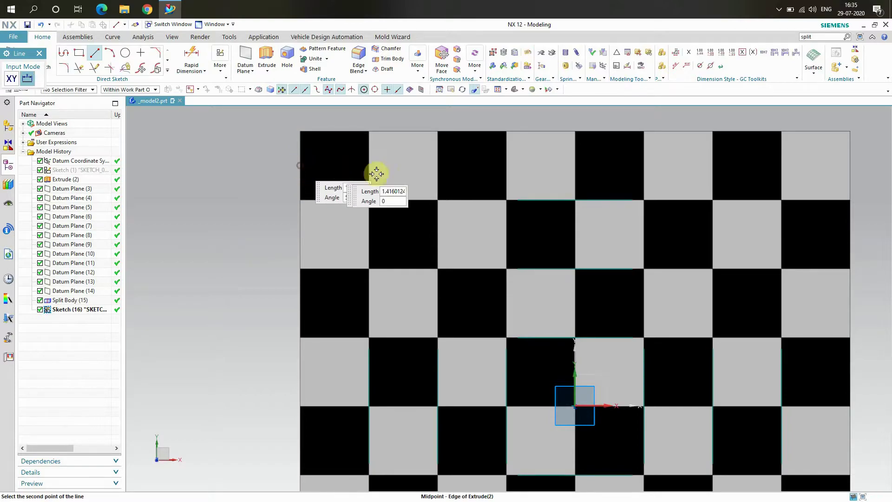
{"action": "left_click", "coordinate": [850, 165]}
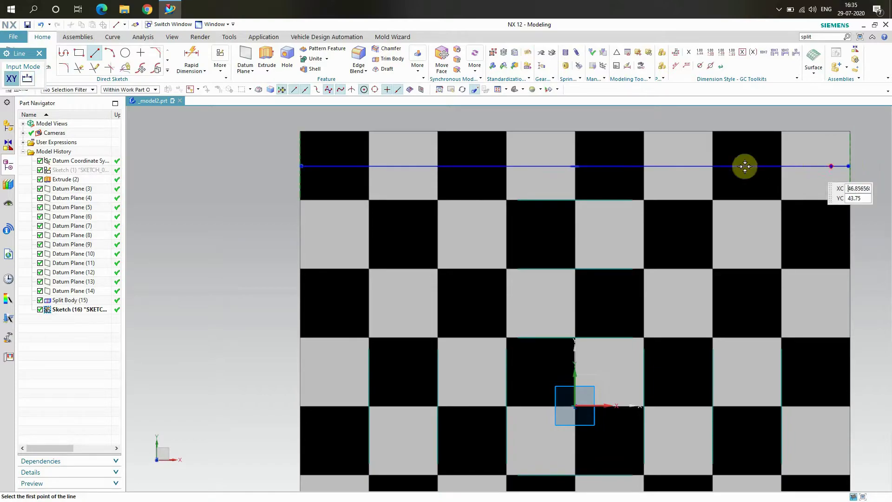
Sketch a 100 mm vertical line through the middle of the outermost column on the negative X side, between the edge midpoints
{"action": "left_click", "coordinate": [334, 131]}
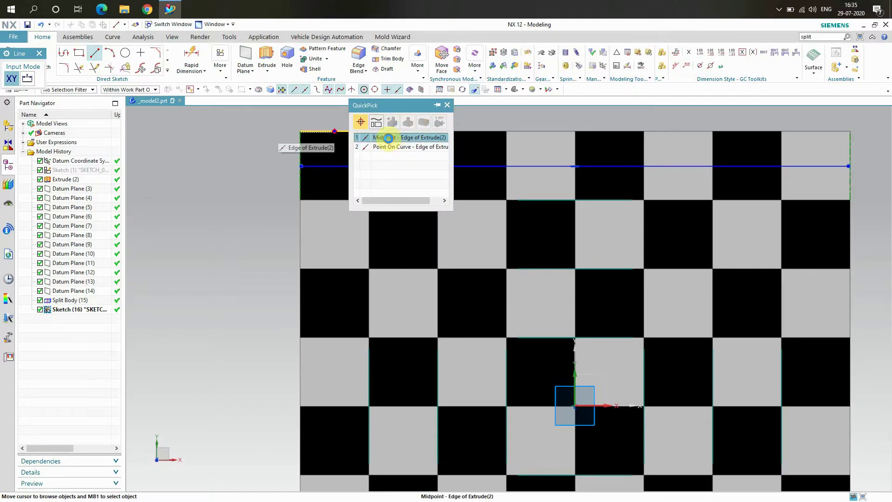
{"action": "left_click", "coordinate": [385, 149]}
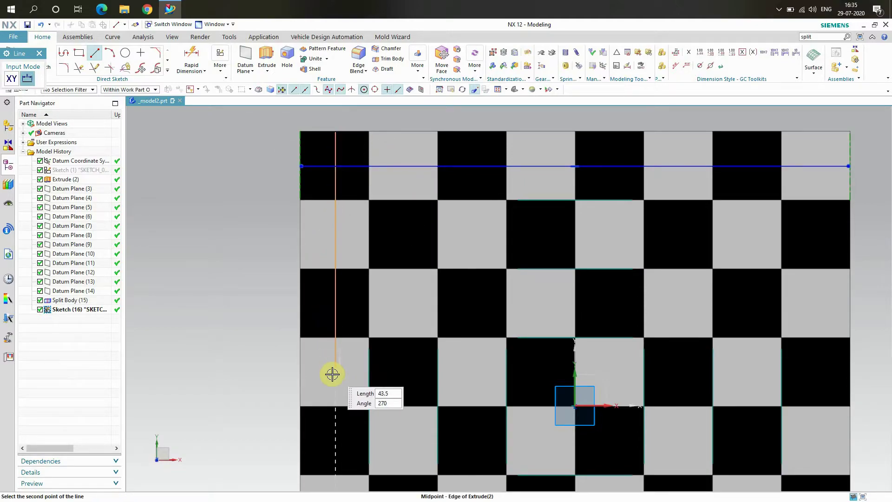
{"action": "scroll", "coordinate": [333, 409], "scroll_direction": "down", "scroll_amount": 4}
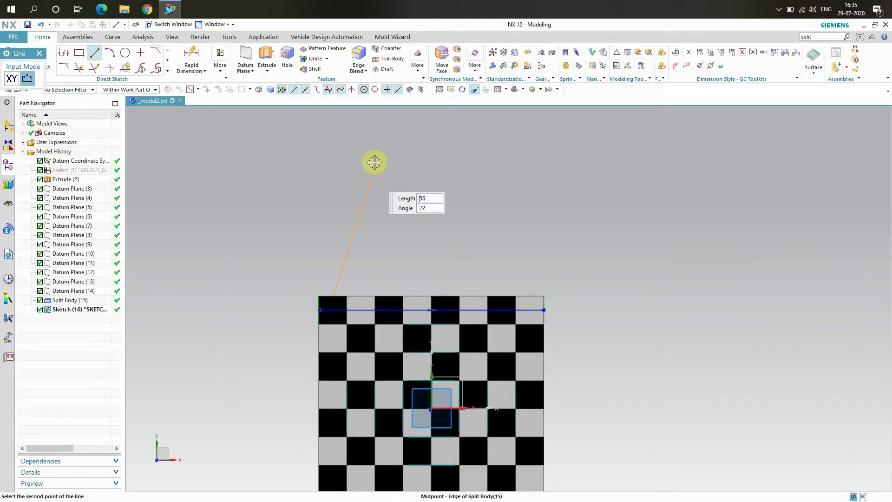
{"action": "scroll", "coordinate": [372, 155], "scroll_direction": "down", "scroll_amount": 4}
{"action": "scroll", "coordinate": [357, 300], "scroll_direction": "up", "scroll_amount": 5}
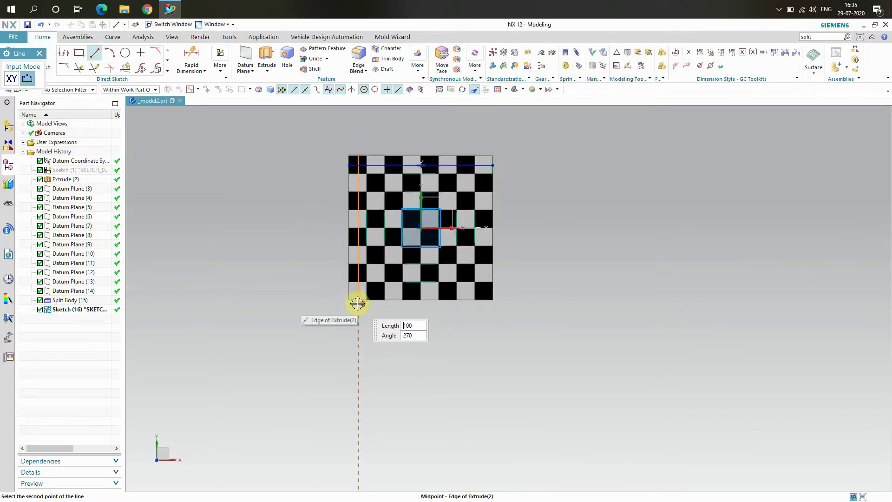
{"action": "scroll", "coordinate": [358, 301], "scroll_direction": "up", "scroll_amount": 1}
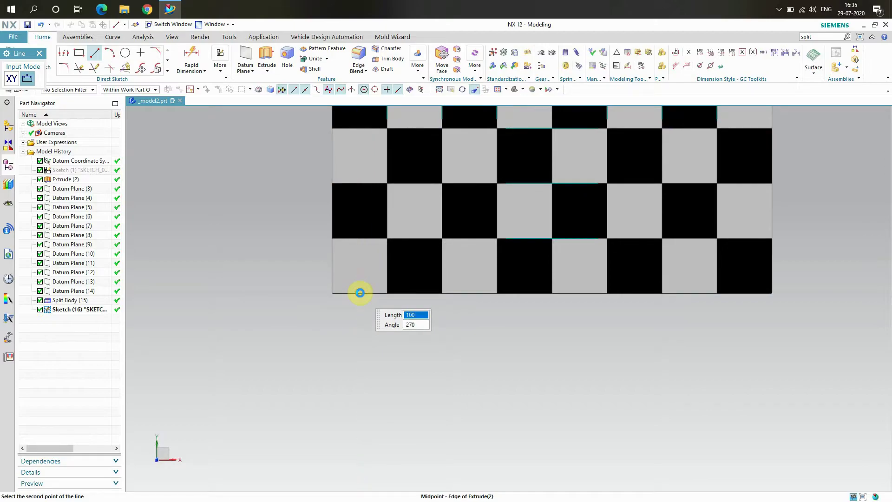
{"action": "left_click", "coordinate": [360, 292]}
{"action": "scroll", "coordinate": [334, 380], "scroll_direction": "down", "scroll_amount": 2}
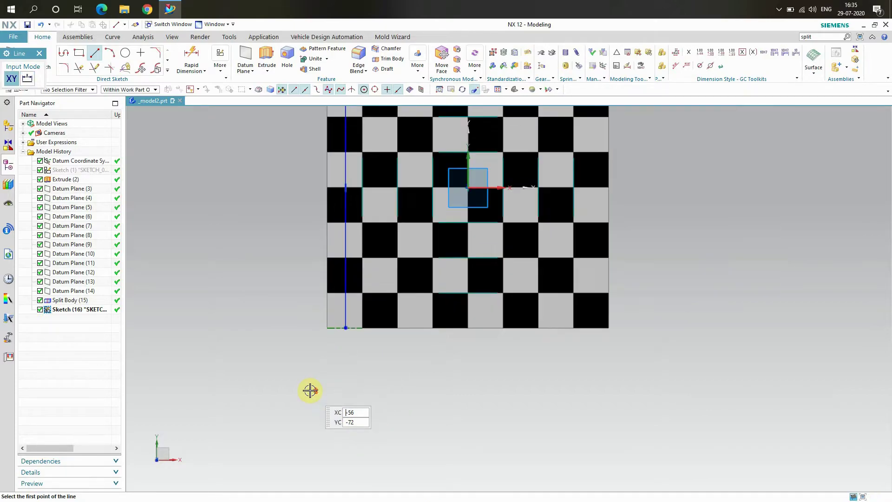
Add a horizontal centerline through the second row and place 7 mm circles on the first row's square centers, starting at the line crossing
{"action": "scroll", "coordinate": [287, 400], "scroll_direction": "down", "scroll_amount": 3}
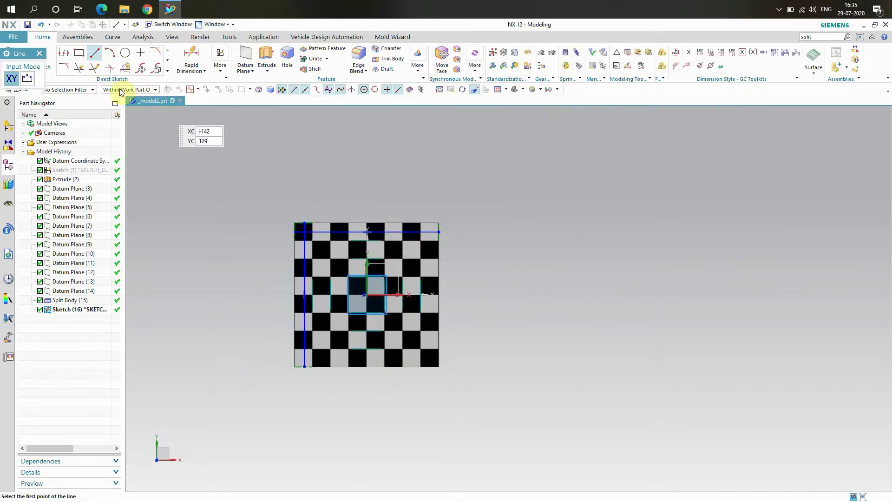
{"action": "scroll", "coordinate": [299, 243], "scroll_direction": "up", "scroll_amount": 1}
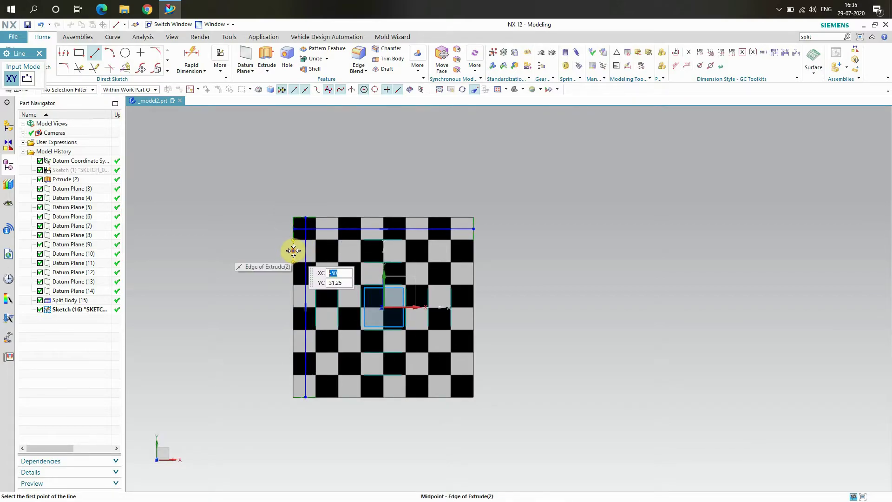
{"action": "key", "text": "o"}
{"action": "scroll", "coordinate": [293, 250], "scroll_direction": "up", "scroll_amount": 5}
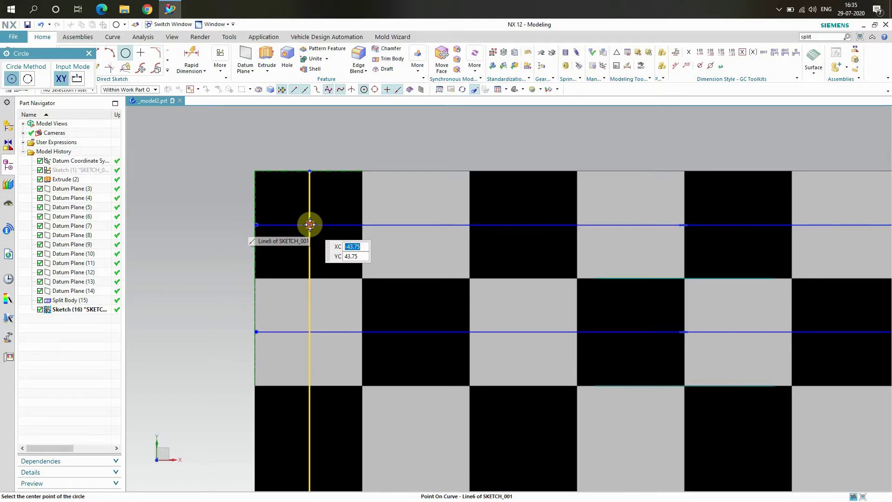
{"action": "left_click", "coordinate": [309, 225]}
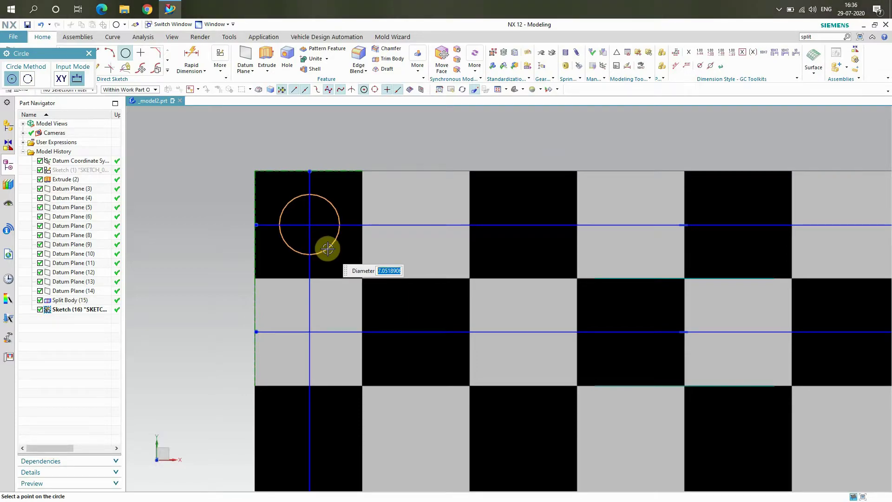
{"action": "key", "text": "Return"}
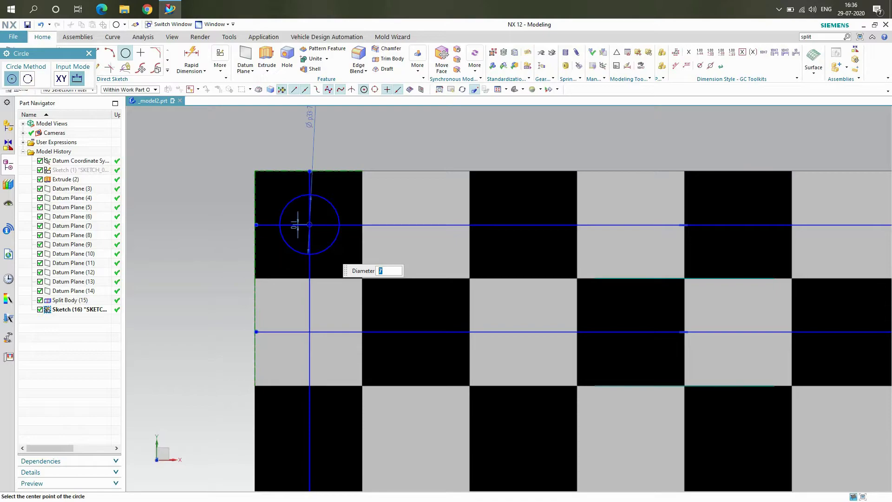
{"action": "left_click", "coordinate": [415, 225]}
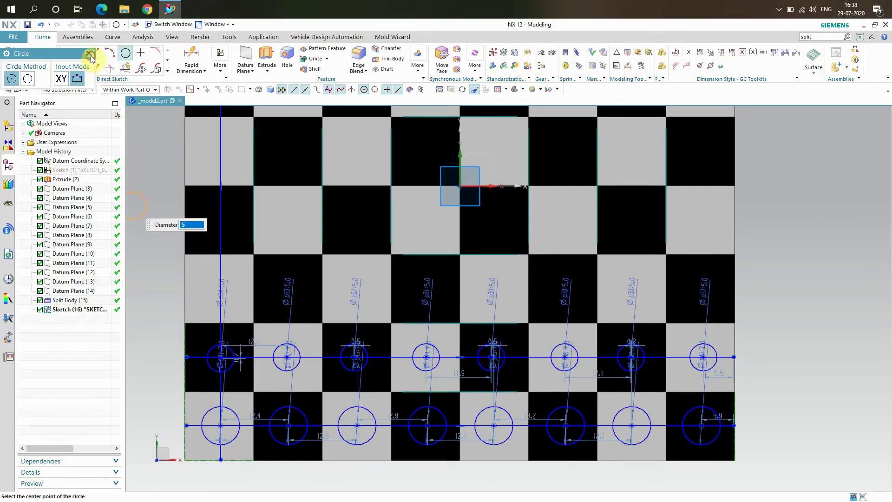
{"action": "left_click", "coordinate": [90, 55]}
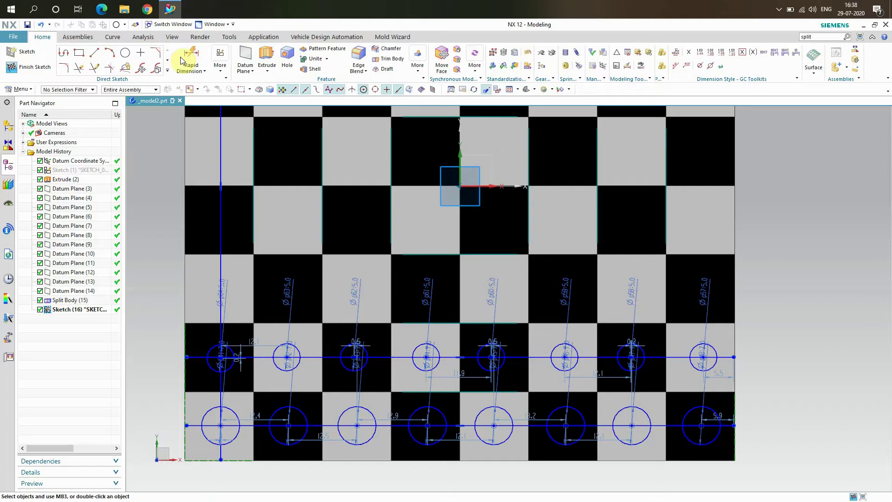
Finish the sketch and hide the extruded board, leaving the sketch and datum planes displayed
{"action": "left_click", "coordinate": [38, 69]}
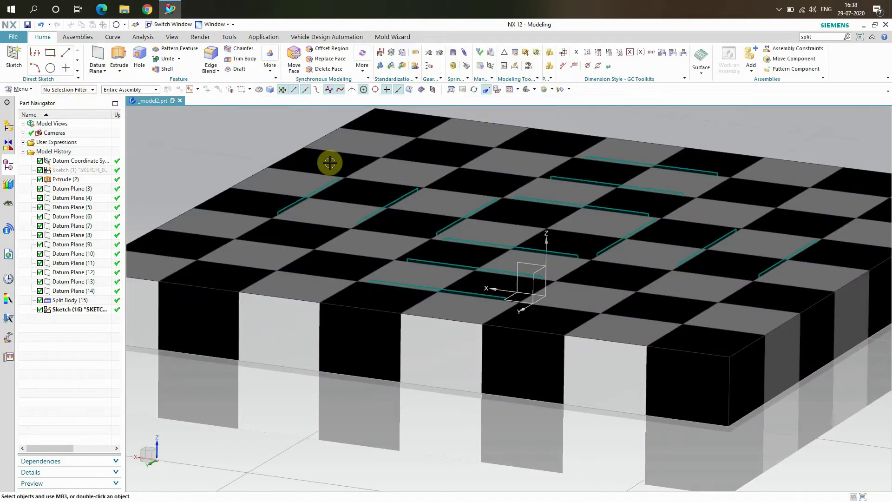
{"action": "scroll", "coordinate": [354, 175], "scroll_direction": "up", "scroll_amount": 5}
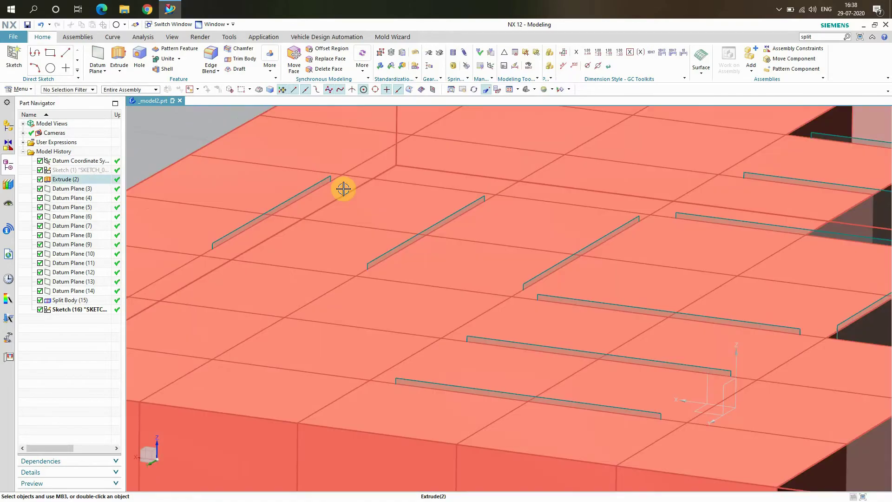
{"action": "scroll", "coordinate": [353, 205], "scroll_direction": "down", "scroll_amount": 5}
{"action": "scroll", "coordinate": [394, 266], "scroll_direction": "down", "scroll_amount": 1}
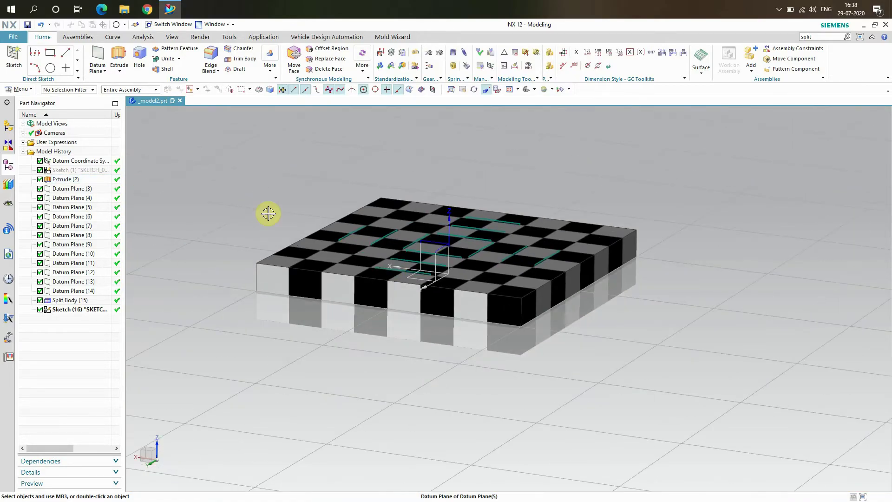
{"action": "right_click", "coordinate": [72, 181]}
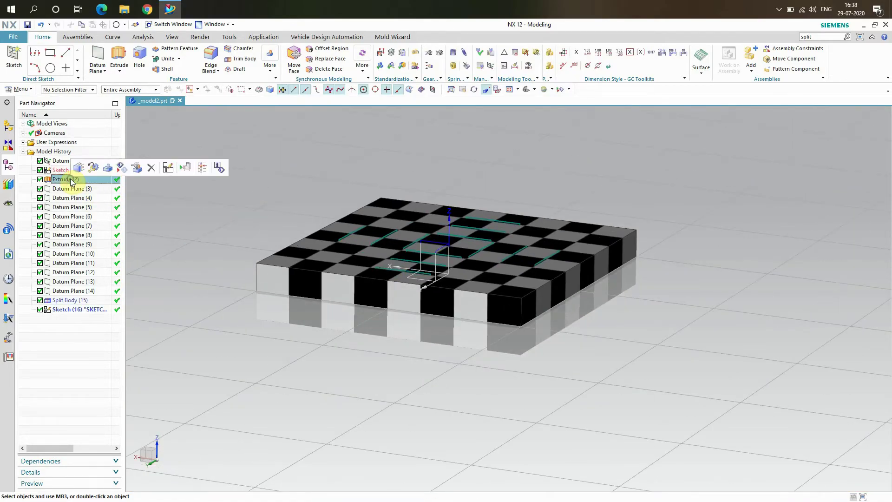
{"action": "left_click", "coordinate": [90, 185]}
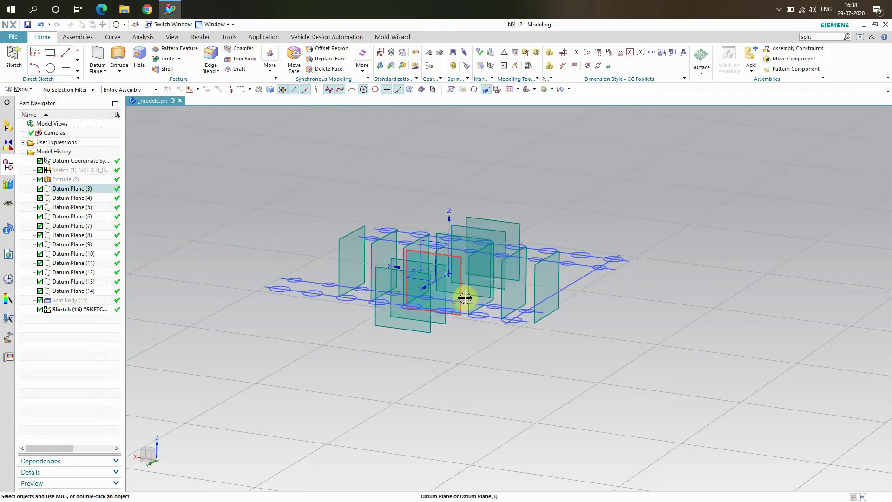
Reopen the piece-position sketch and delete the two horizontal guide lines through the circle rows on the positive Y side
{"action": "right_click", "coordinate": [56, 310]}
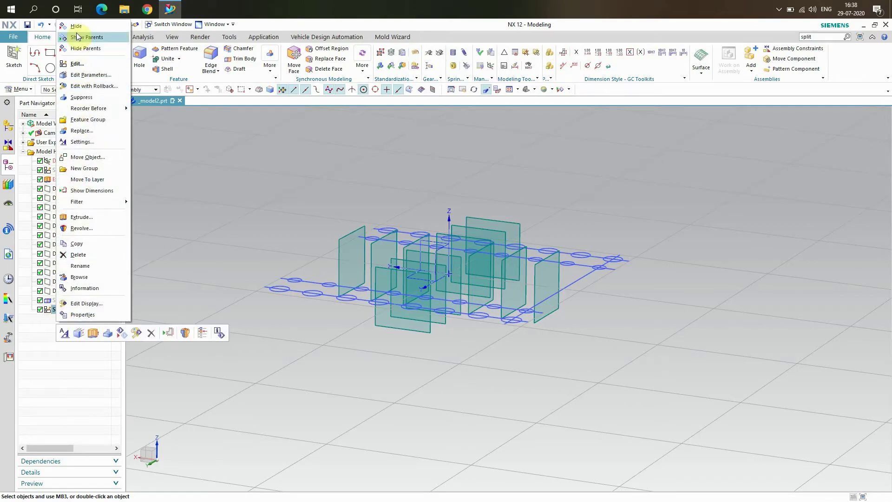
{"action": "left_click", "coordinate": [77, 64]}
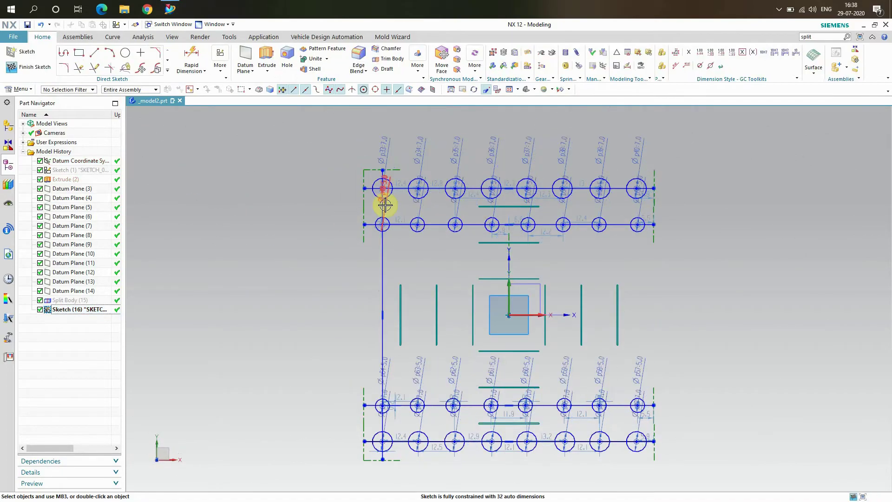
{"action": "right_click", "coordinate": [401, 190]}
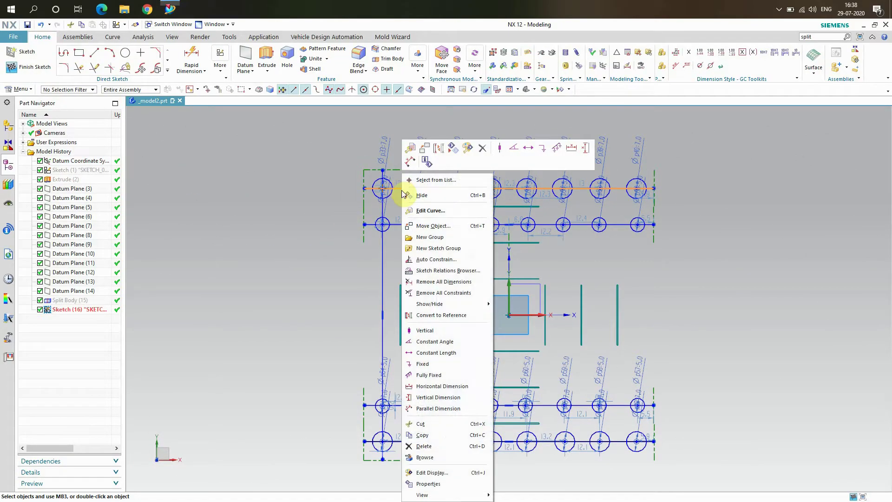
{"action": "left_click", "coordinate": [432, 449]}
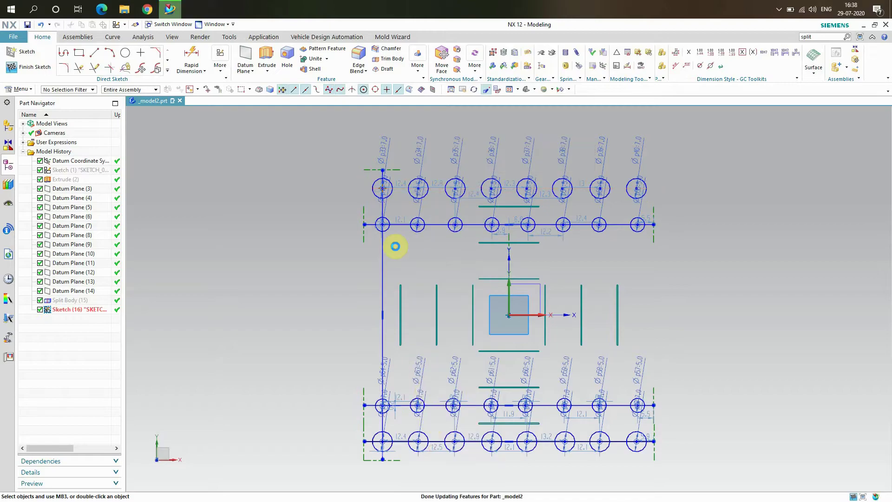
{"action": "right_click", "coordinate": [401, 224]}
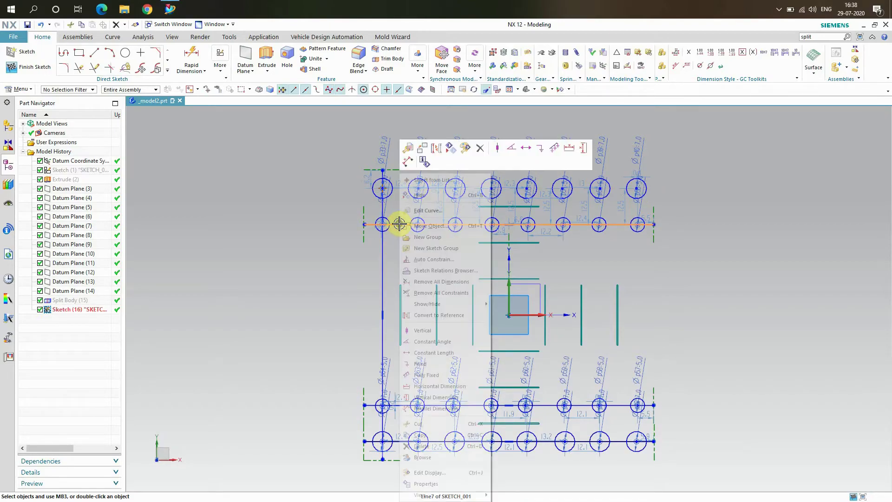
{"action": "left_click", "coordinate": [425, 446]}
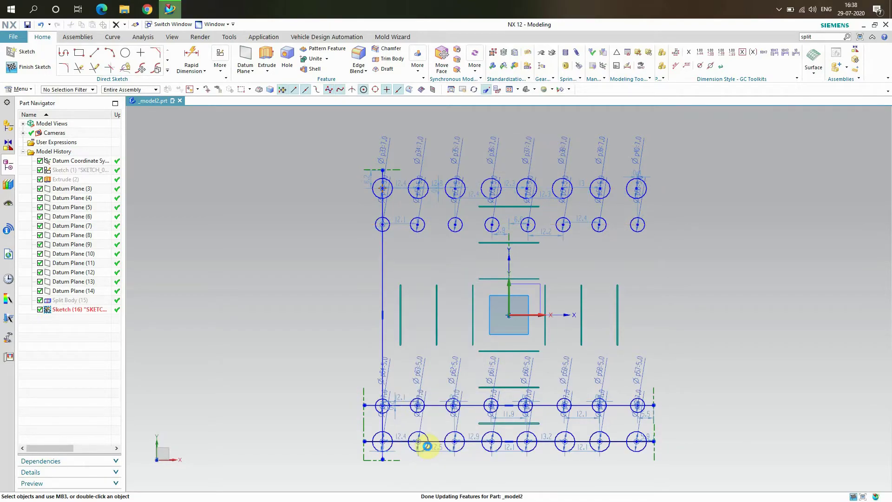
Delete the vertical guide line and the two horizontal guide lines on the negative Y side, and finish the sketch
{"action": "left_click", "coordinate": [382, 329]}
{"action": "left_click", "coordinate": [405, 406]}
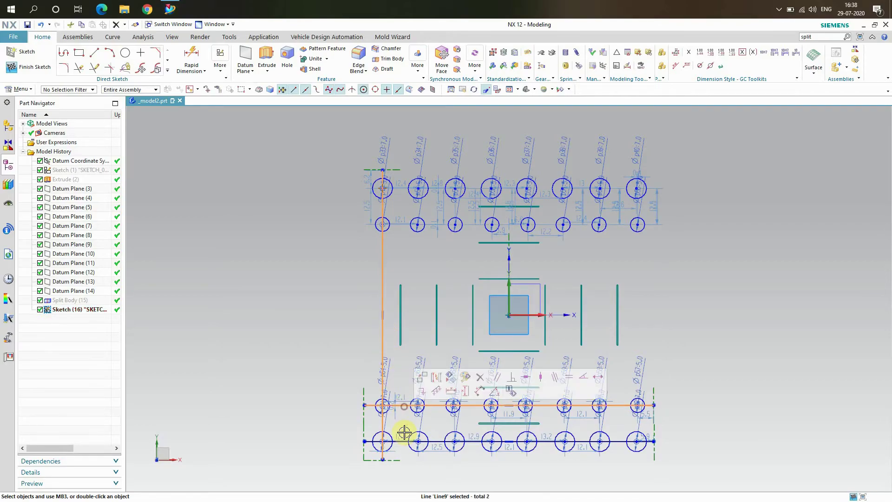
{"action": "left_click", "coordinate": [404, 441]}
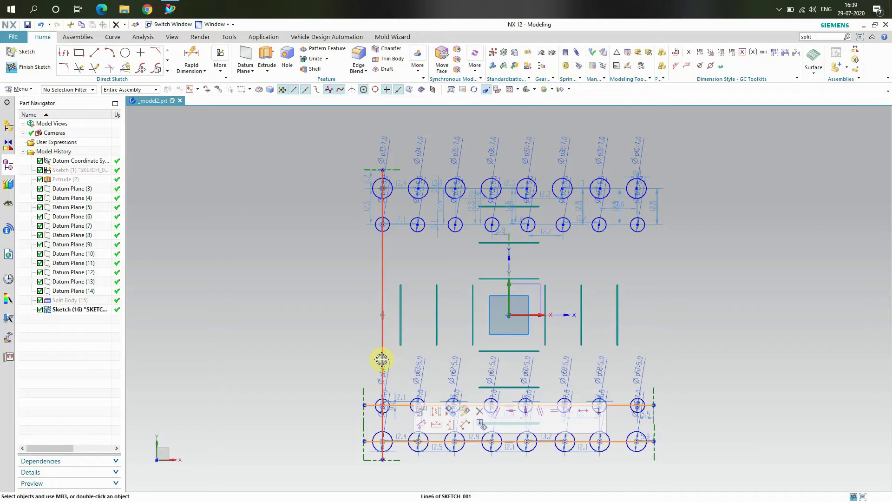
{"action": "right_click", "coordinate": [381, 360]}
{"action": "left_click", "coordinate": [405, 326]}
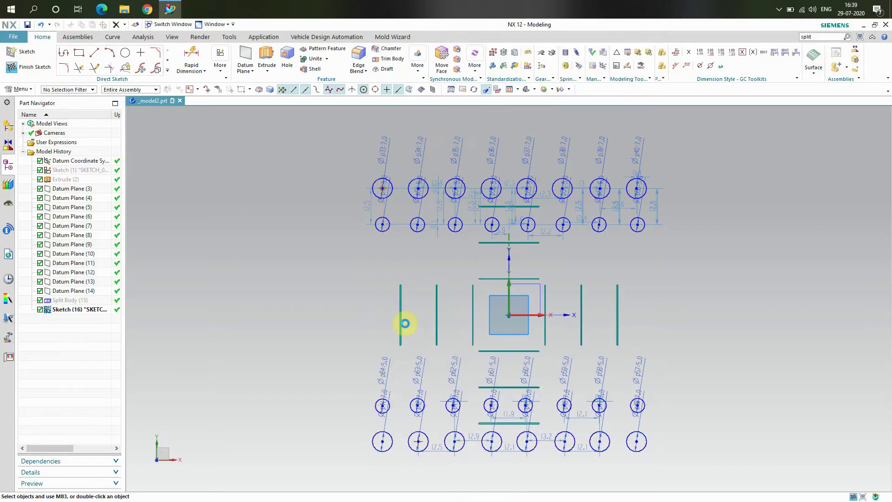
{"action": "left_click", "coordinate": [35, 69]}
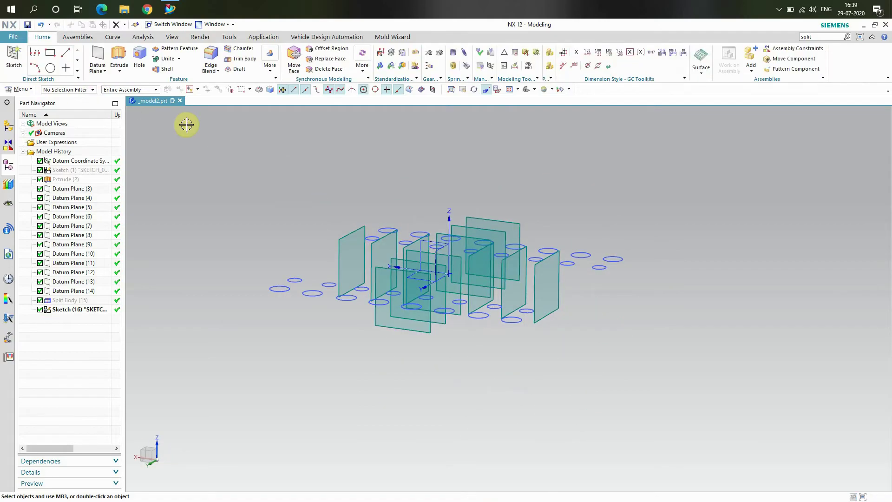
Extrude the sixteen 7 mm circles in the outermost rows from 0 to 30 mm, picking each as a single curve
{"action": "right_click", "coordinate": [219, 171]}
{"action": "left_click", "coordinate": [255, 222]}
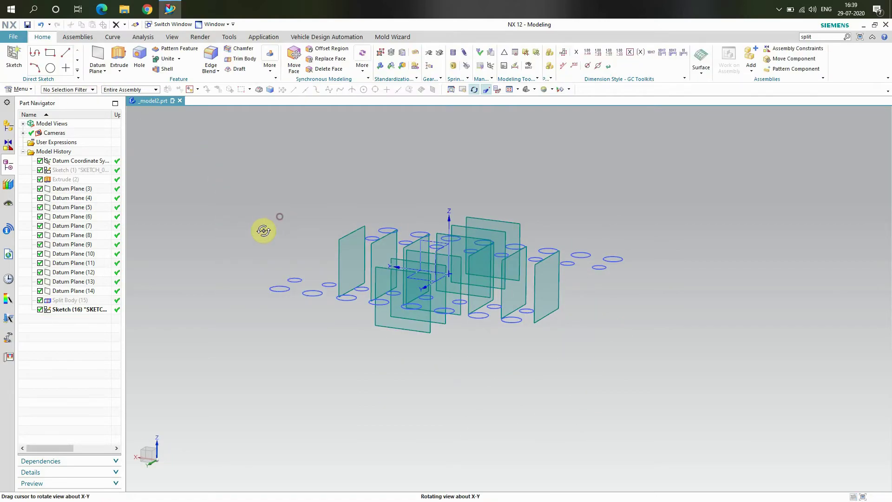
{"action": "left_click_drag", "start_coordinate": [260, 231], "coordinate": [260, 244]}
{"action": "right_click", "coordinate": [238, 184]}
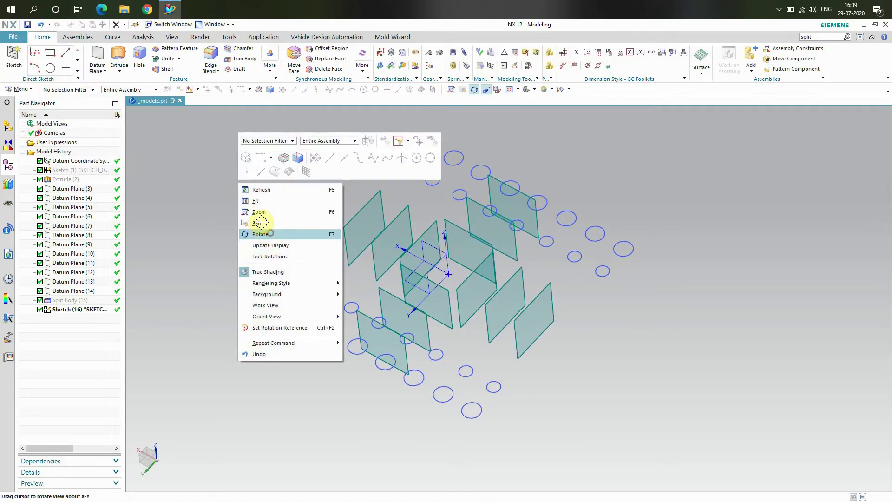
{"action": "left_click", "coordinate": [284, 231]}
{"action": "scroll", "coordinate": [299, 335], "scroll_direction": "down", "scroll_amount": 2}
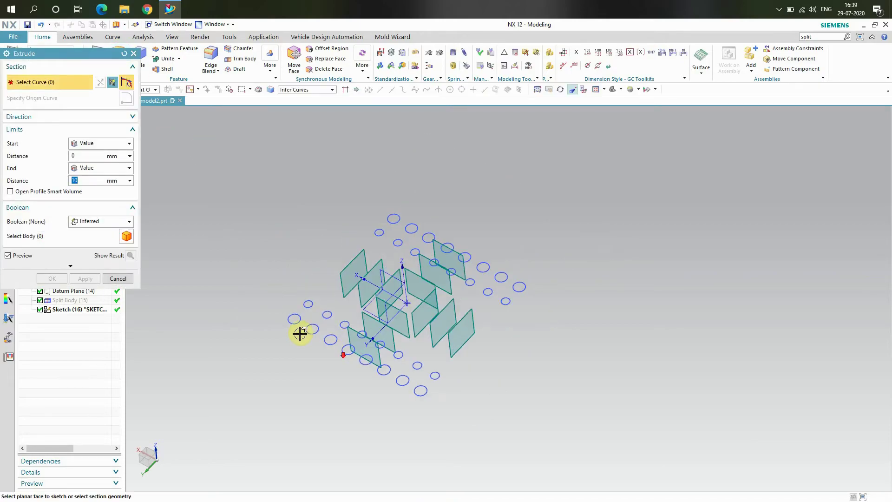
{"action": "scroll", "coordinate": [297, 321], "scroll_direction": "up", "scroll_amount": 4}
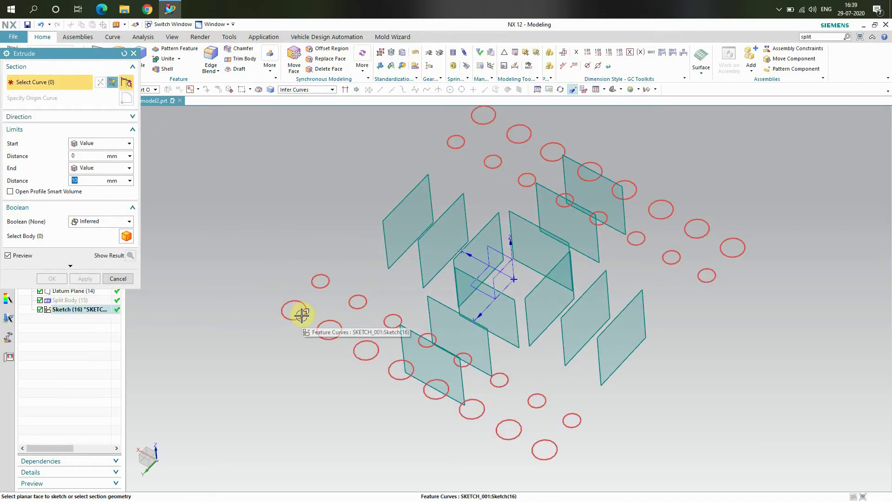
{"action": "left_click", "coordinate": [304, 89]}
{"action": "left_click", "coordinate": [297, 97]}
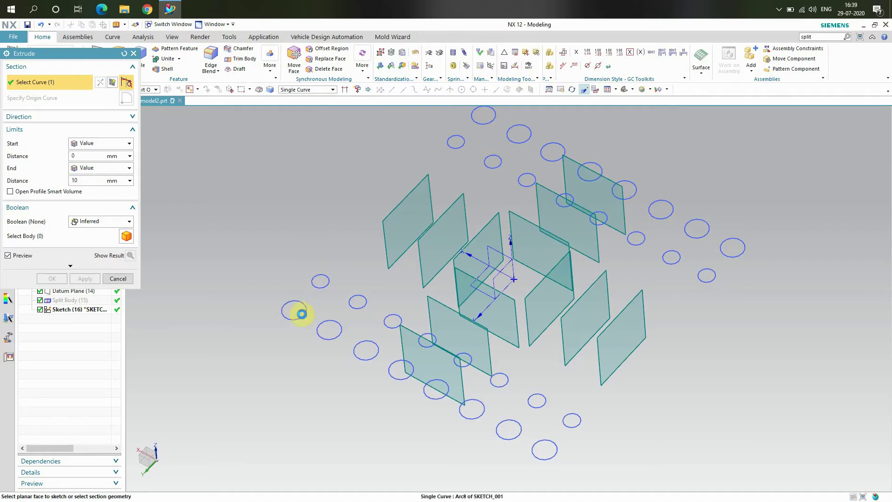
{"action": "left_click", "coordinate": [335, 333]}
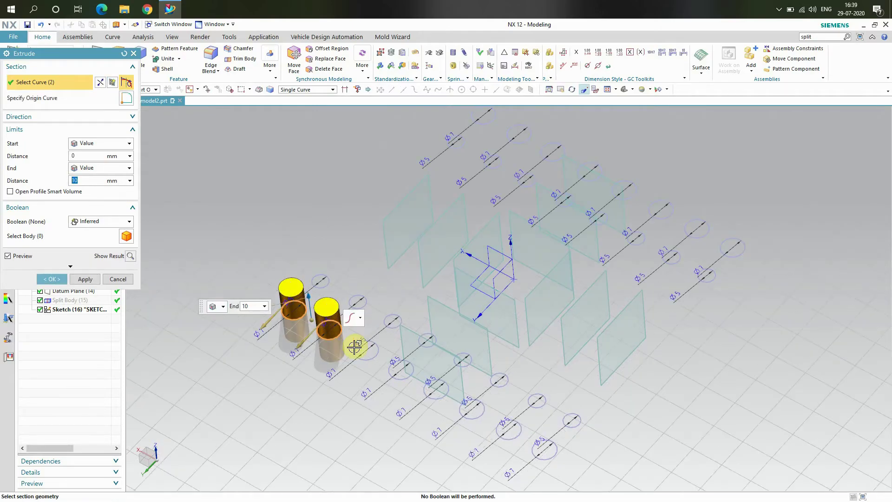
{"action": "left_click", "coordinate": [402, 379]}
{"action": "left_click", "coordinate": [432, 396]}
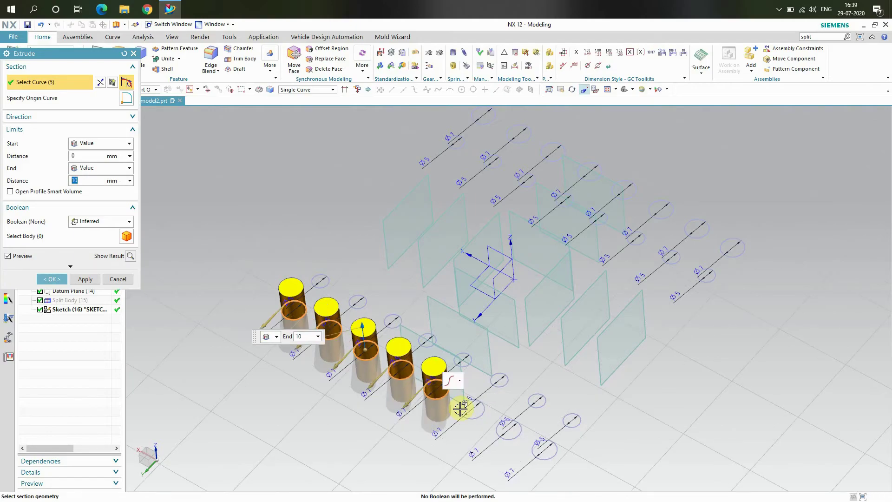
{"action": "left_click", "coordinate": [481, 414]}
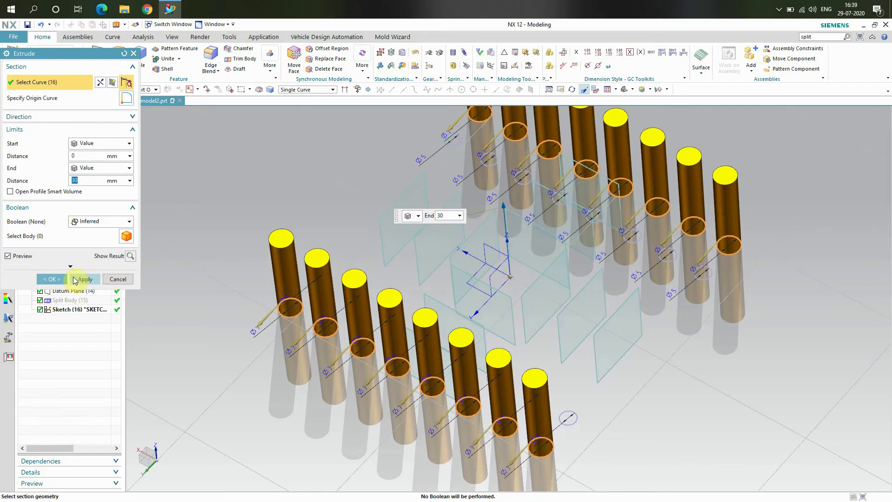
{"action": "left_click", "coordinate": [73, 280]}
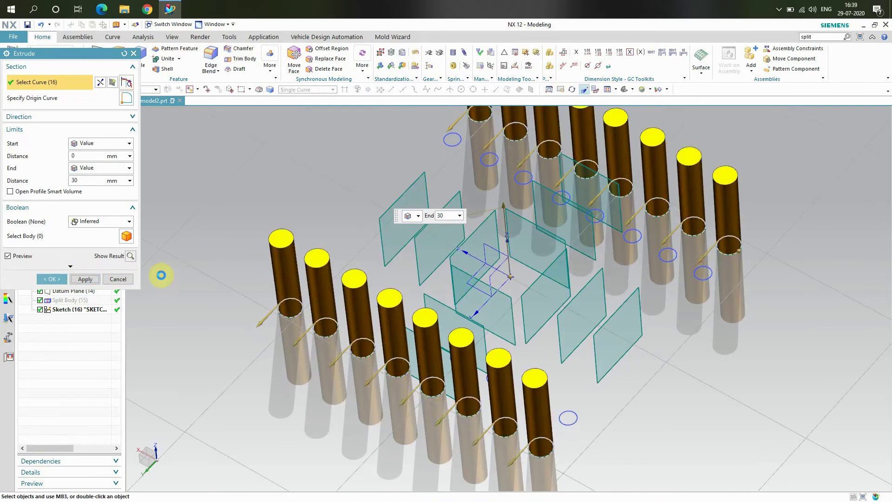
Extrude the sixteen 5 mm circles in the second rows from 0 to 15 mm
{"action": "left_click", "coordinate": [457, 143]}
{"action": "left_click", "coordinate": [488, 159]}
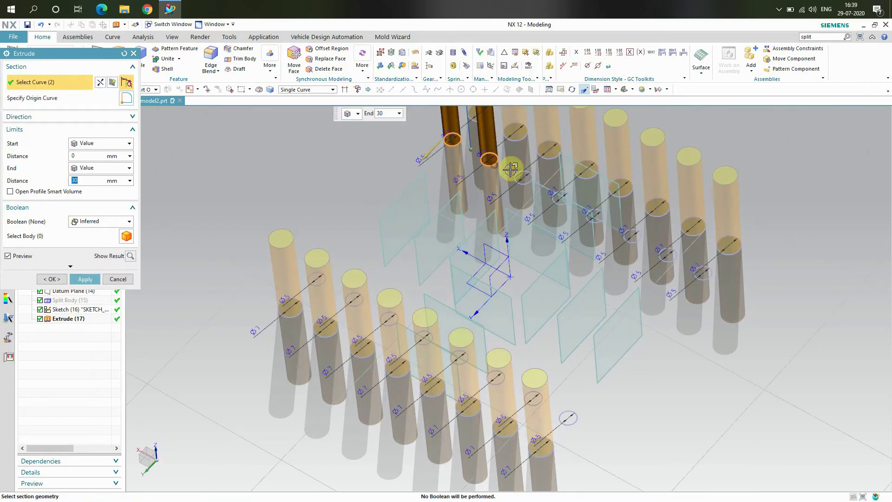
{"action": "left_click", "coordinate": [524, 177]}
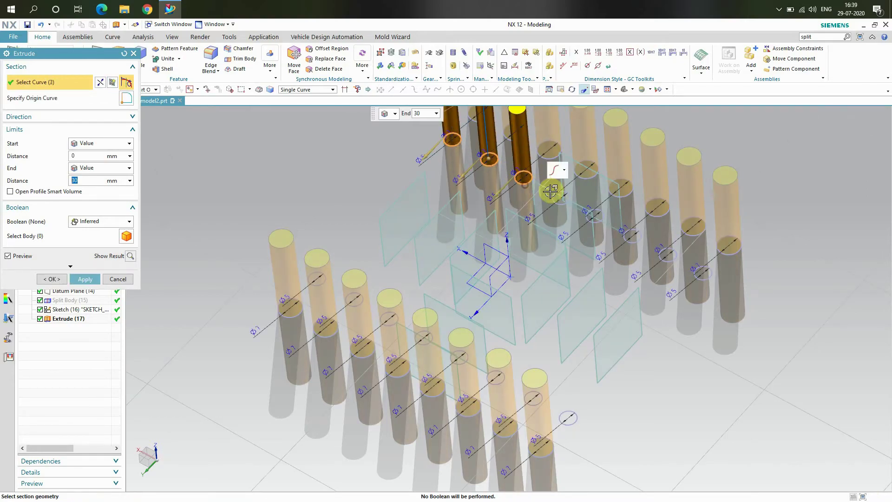
{"action": "left_click", "coordinate": [557, 199]}
{"action": "left_click", "coordinate": [591, 217]}
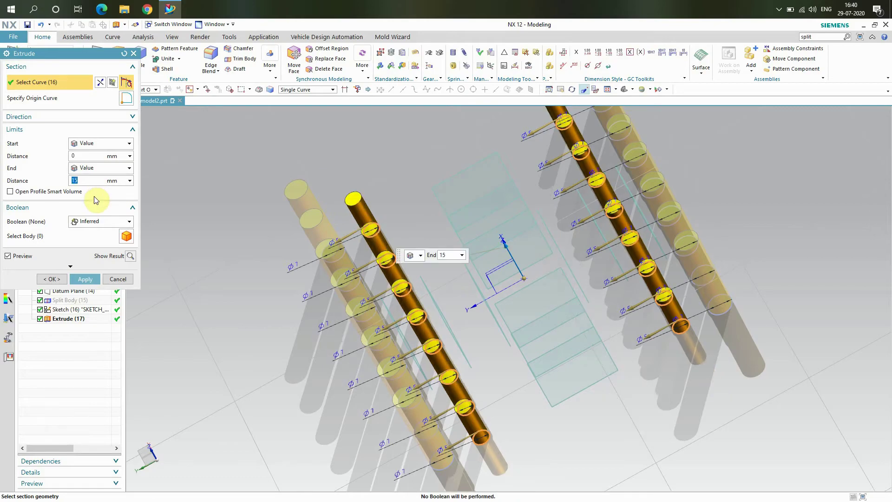
{"action": "left_click", "coordinate": [52, 278]}
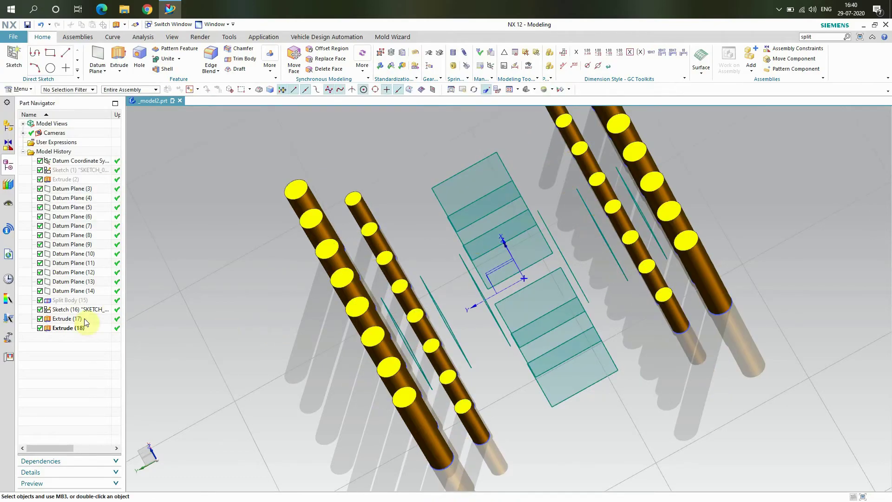
Show the hidden extruded chess board again beneath the cylinders
{"action": "right_click", "coordinate": [72, 181]}
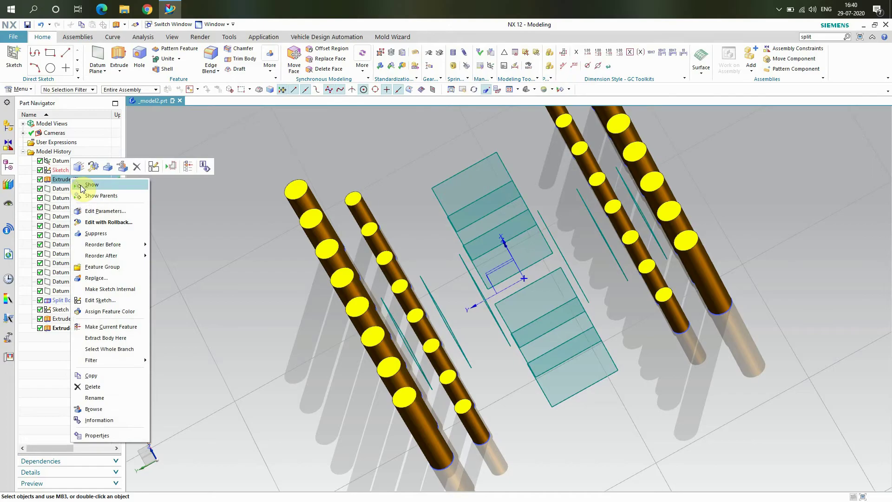
{"action": "left_click", "coordinate": [92, 184]}
{"action": "scroll", "coordinate": [398, 284], "scroll_direction": "down", "scroll_amount": 3}
{"action": "left_click", "coordinate": [233, 218]}
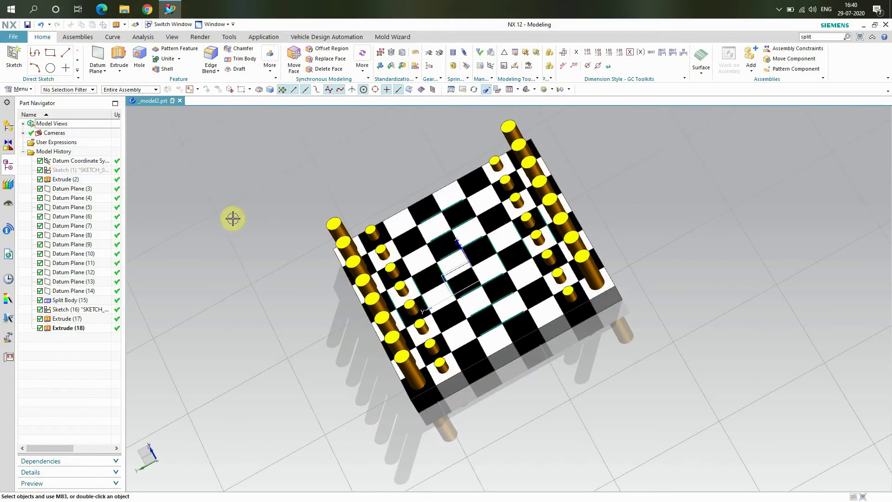
Apply a 2 mm circular edge blend to the top edges of the tall cylinders in both outermost rows
{"action": "right_click", "coordinate": [233, 219]}
{"action": "left_click", "coordinate": [256, 269]}
{"action": "left_click_drag", "start_coordinate": [291, 325], "coordinate": [327, 305]}
{"action": "right_click", "coordinate": [261, 259]}
{"action": "left_click", "coordinate": [286, 307]}
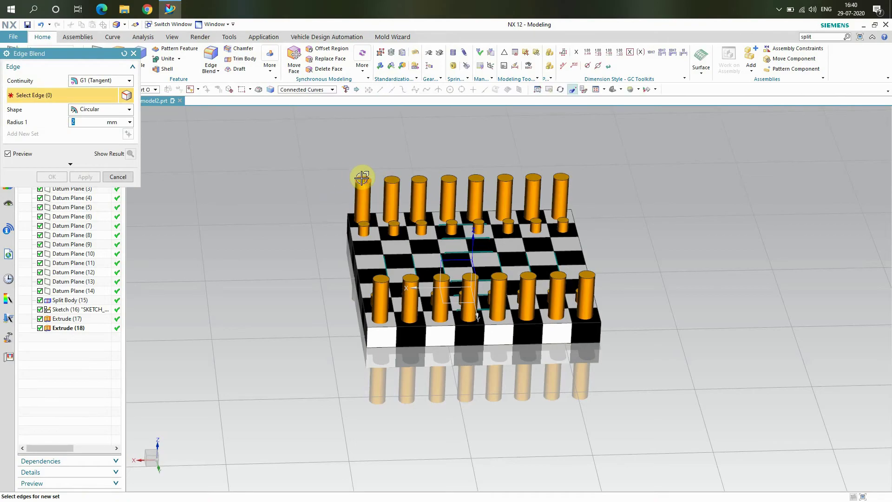
{"action": "scroll", "coordinate": [362, 177], "scroll_direction": "up", "scroll_amount": 2}
{"action": "scroll", "coordinate": [371, 185], "scroll_direction": "up", "scroll_amount": 1}
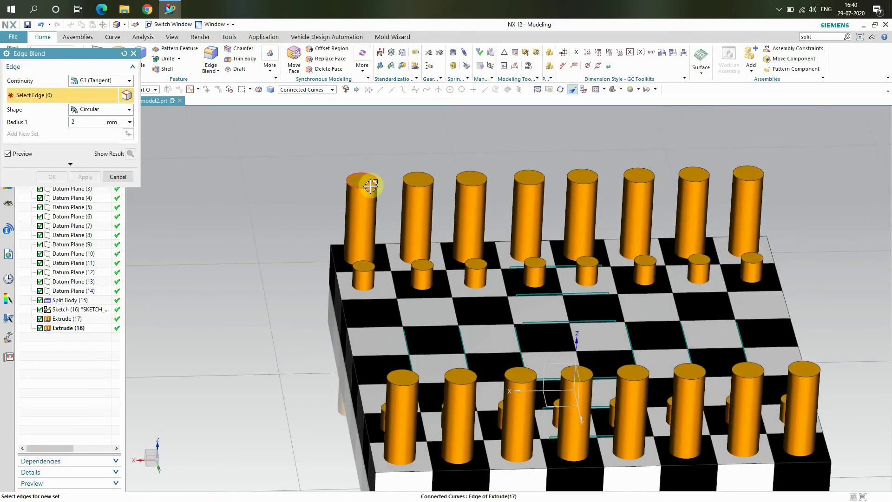
{"action": "left_click", "coordinate": [370, 186]}
{"action": "left_click", "coordinate": [422, 185]}
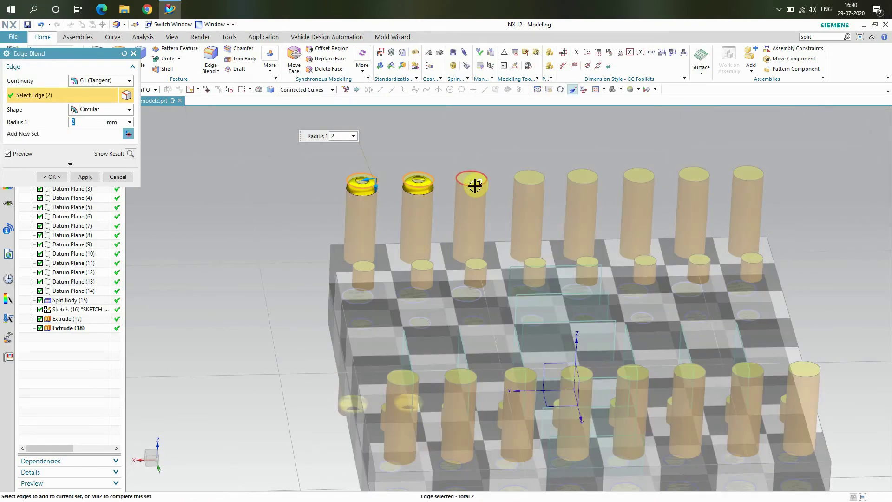
{"action": "left_click", "coordinate": [473, 183]}
{"action": "left_click", "coordinate": [529, 185]}
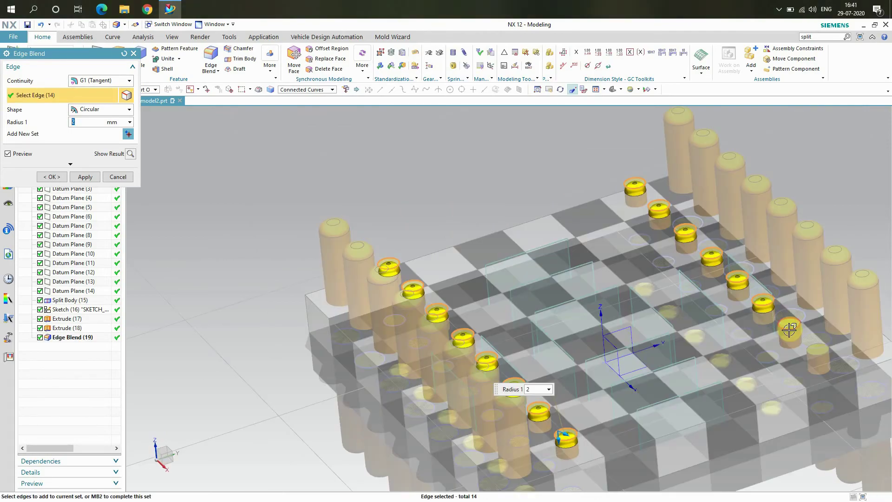
Apply a 2 mm circular edge blend to the top edges of the short cylinders in both second rows
{"action": "left_click", "coordinate": [791, 329]}
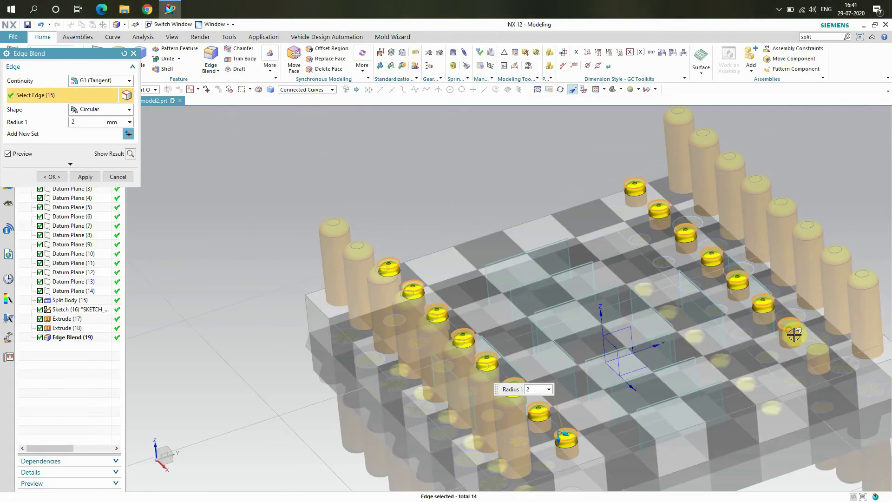
{"action": "left_click", "coordinate": [818, 354]}
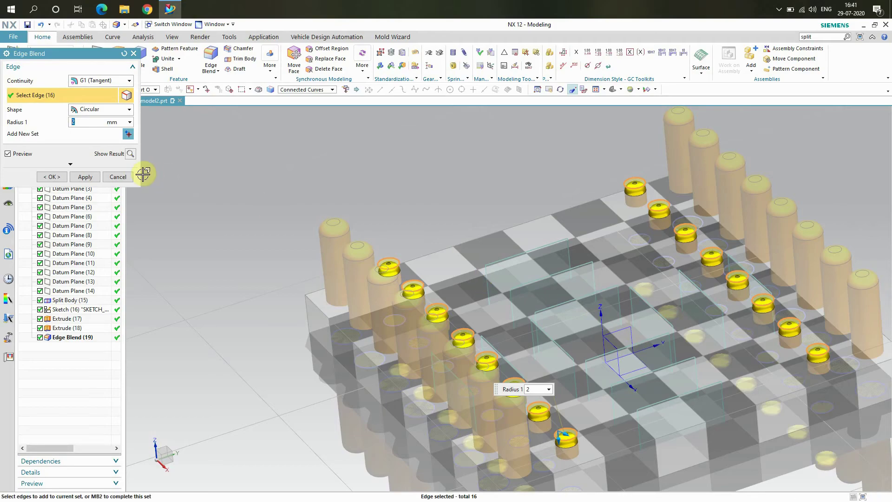
{"action": "left_click", "coordinate": [65, 177]}
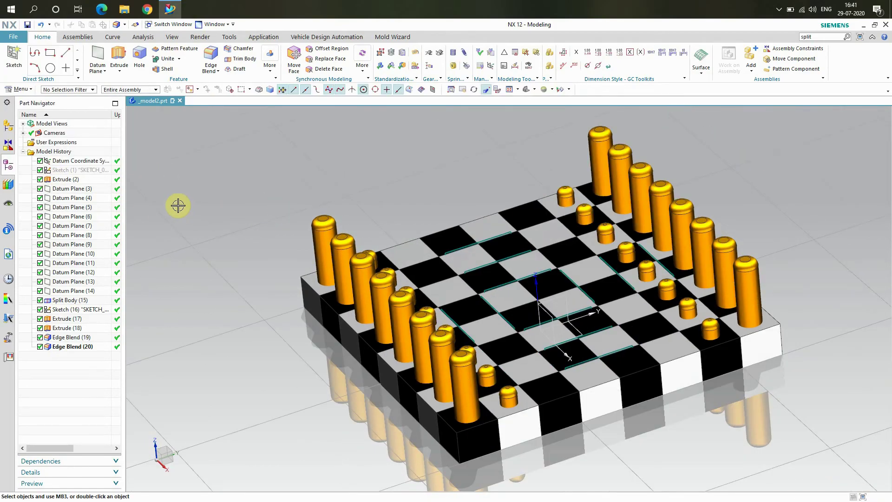
Set the display color of all tall and short pieces on the negative Y side to Powder Gray
{"action": "right_click", "coordinate": [178, 205]}
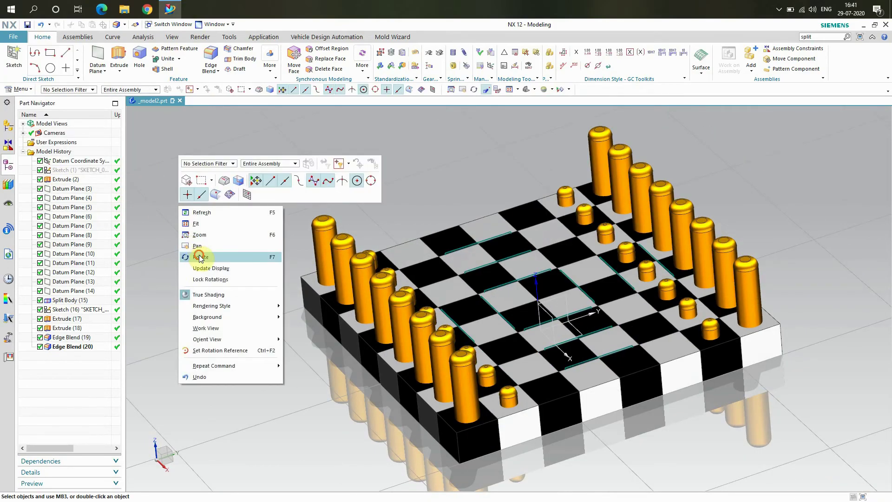
{"action": "left_click", "coordinate": [199, 255]}
{"action": "left_click_drag", "start_coordinate": [209, 294], "coordinate": [238, 367]}
{"action": "right_click", "coordinate": [180, 201]}
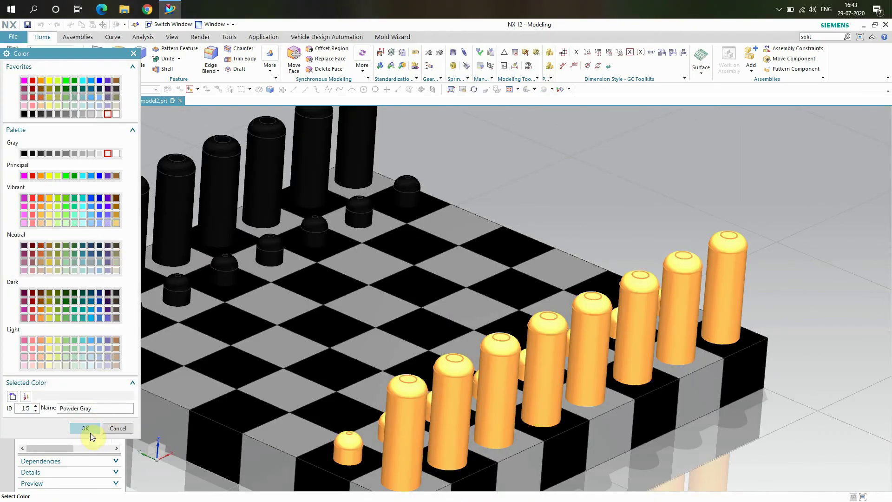
{"action": "left_click", "coordinate": [90, 431]}
{"action": "left_click", "coordinate": [84, 315]}
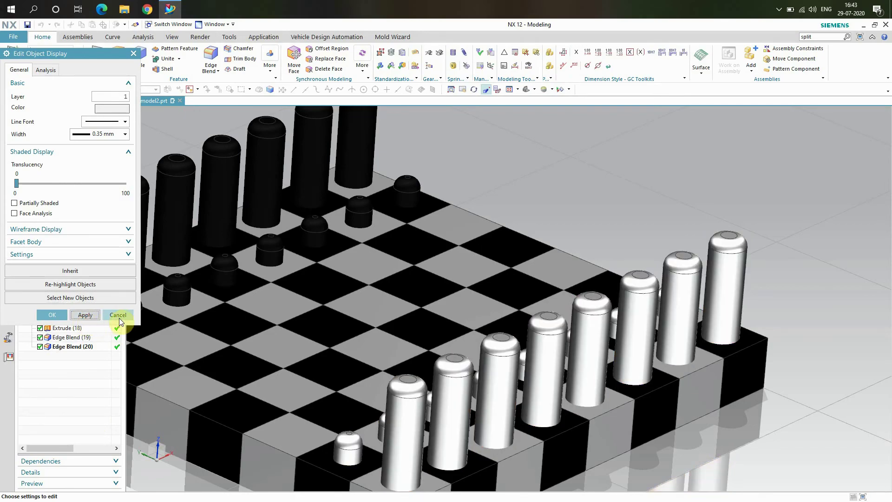
{"action": "left_click", "coordinate": [118, 315]}
Examine the colored chess board and its pieces from above, the sides and below
{"action": "scroll", "coordinate": [592, 234], "scroll_direction": "down", "scroll_amount": 5}
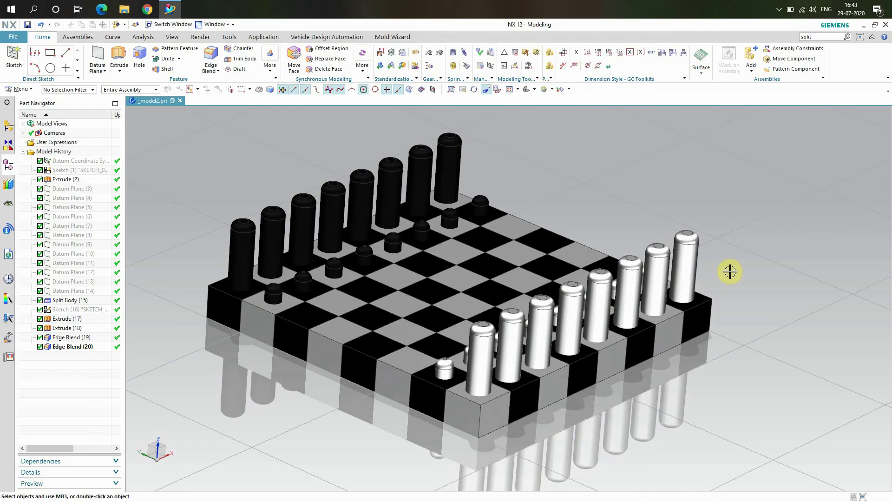
{"action": "scroll", "coordinate": [763, 269], "scroll_direction": "down", "scroll_amount": 2}
{"action": "right_click", "coordinate": [259, 207]}
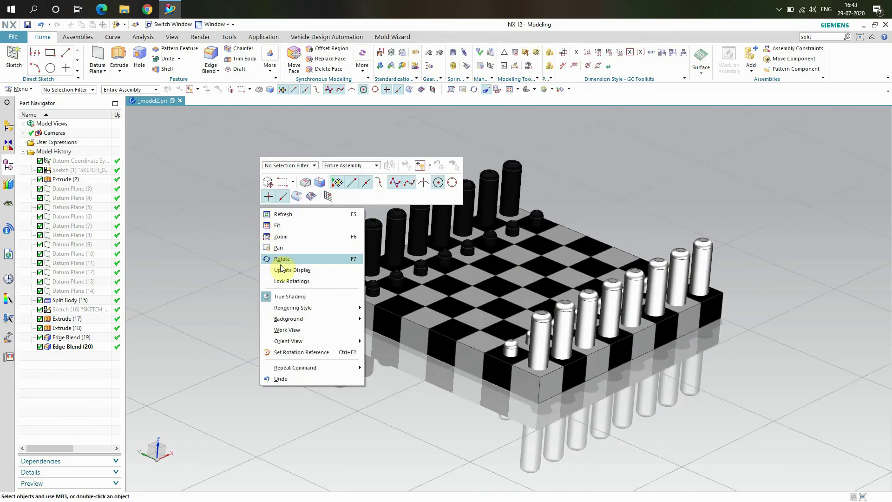
{"action": "left_click", "coordinate": [281, 260]}
{"action": "left_click_drag", "start_coordinate": [330, 384], "coordinate": [297, 367]}
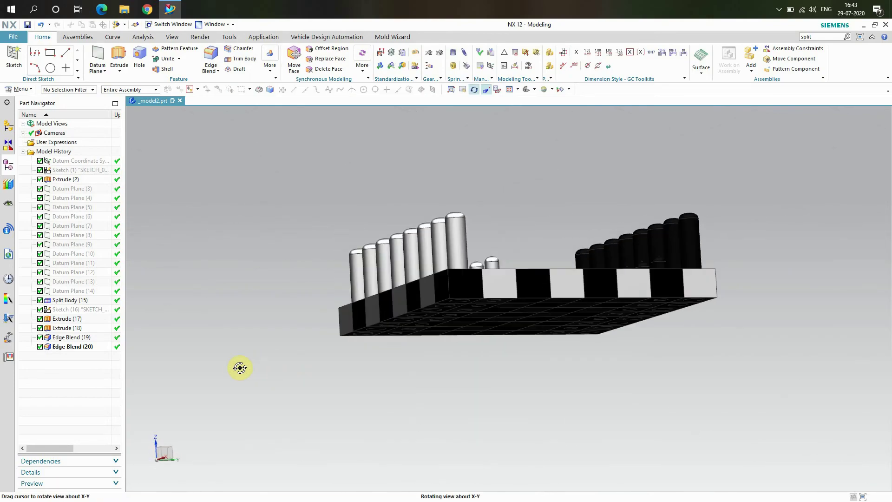
{"action": "left_click_drag", "start_coordinate": [240, 367], "coordinate": [276, 352]}
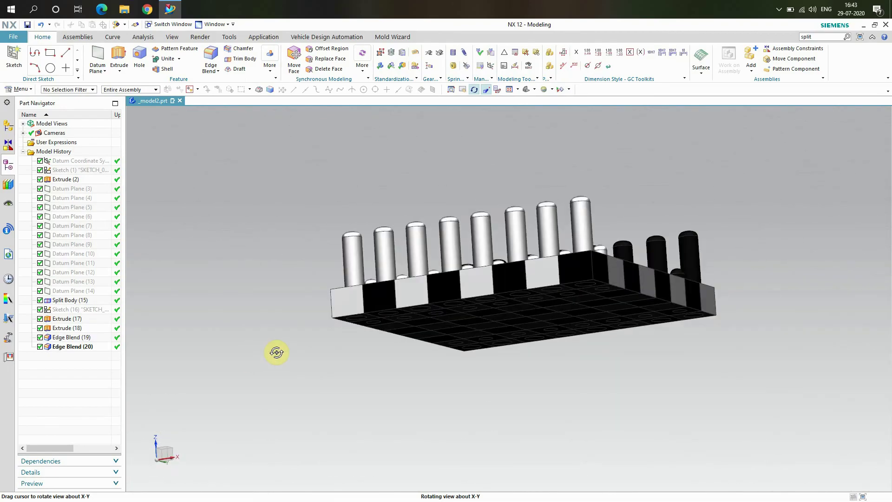